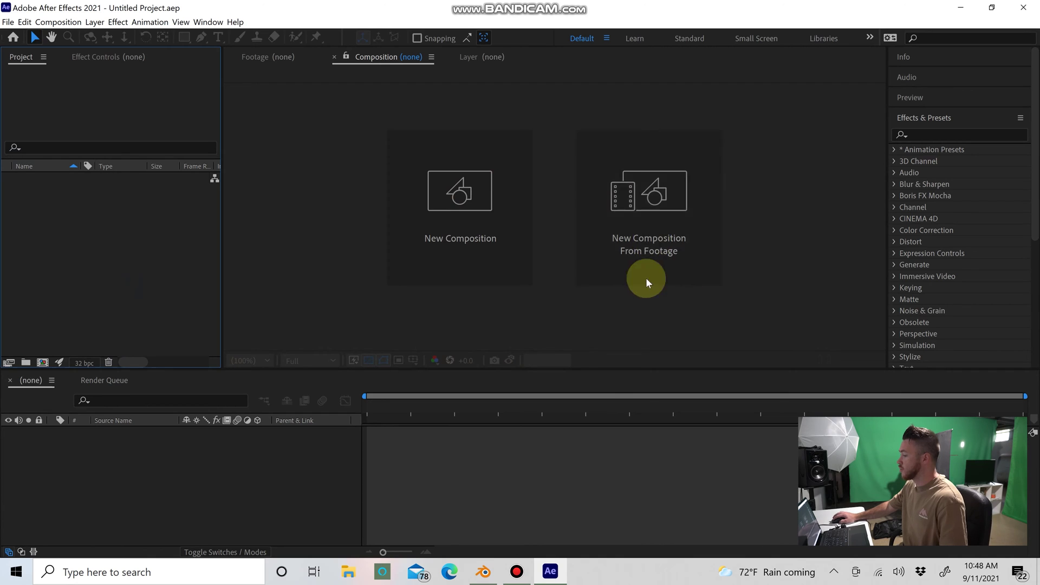
Import C0013.MP4 from the Desktop as a new composition named C0013.
click(630, 244)
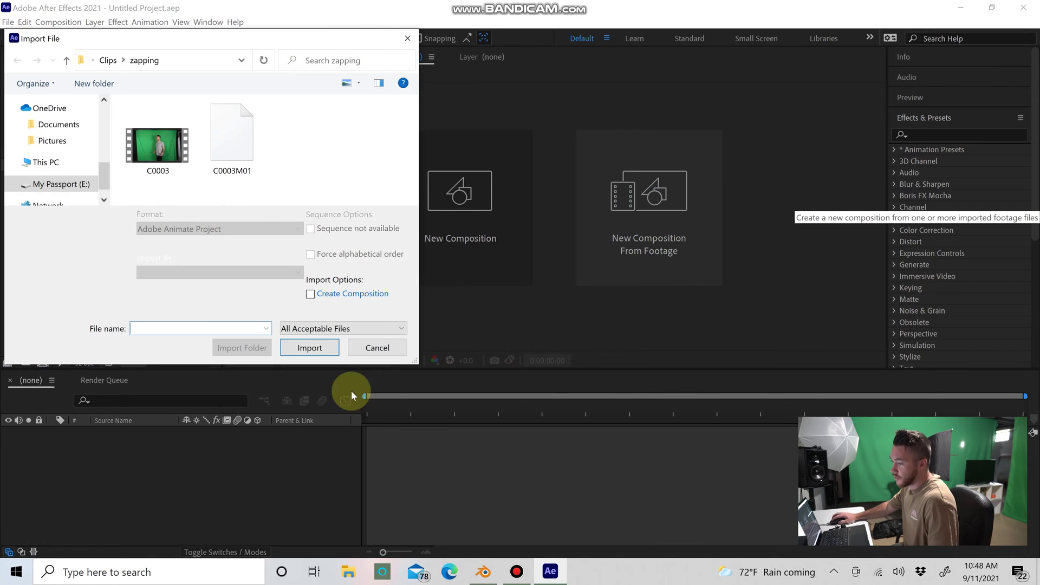
scroll(57, 152, up, 5)
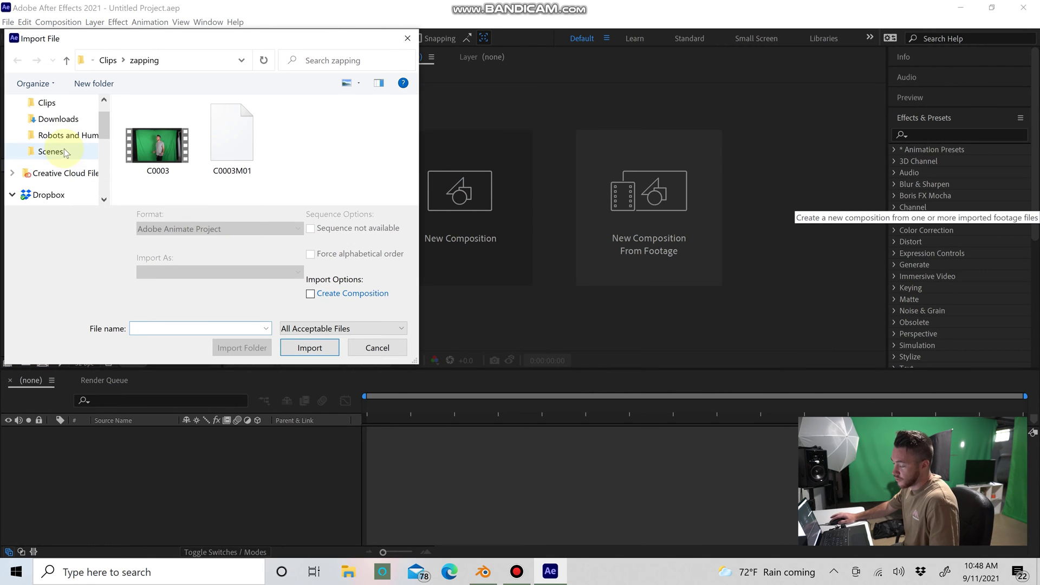
scroll(65, 146, up, 2)
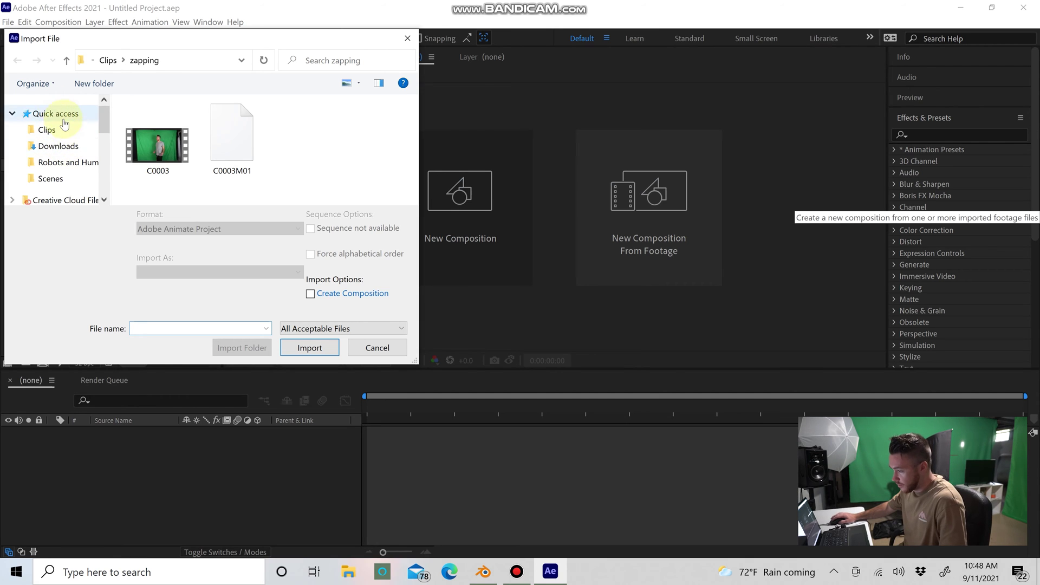
scroll(67, 147, down, 1)
scroll(70, 139, up, 1)
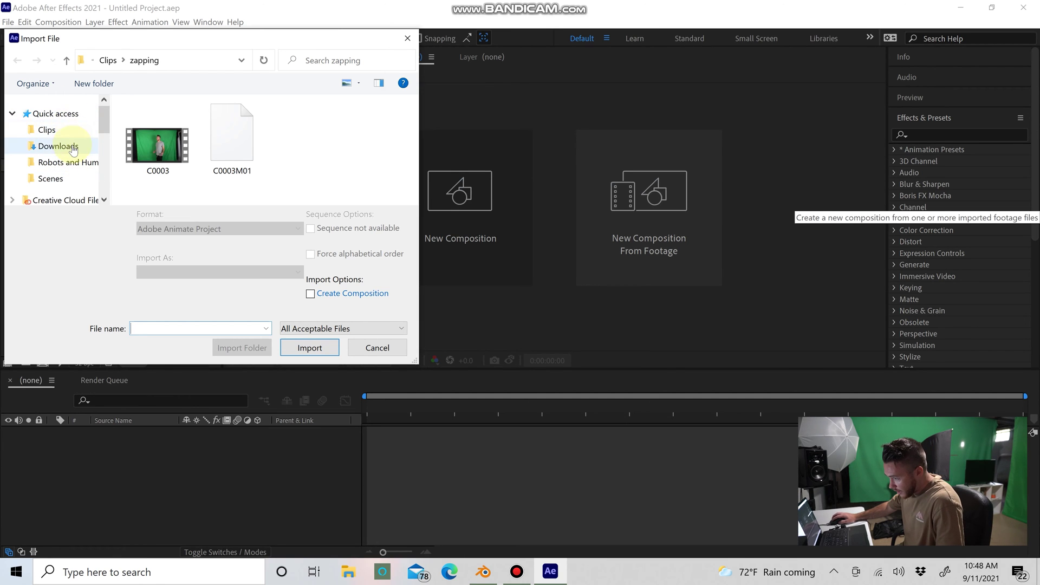
scroll(74, 152, down, 6)
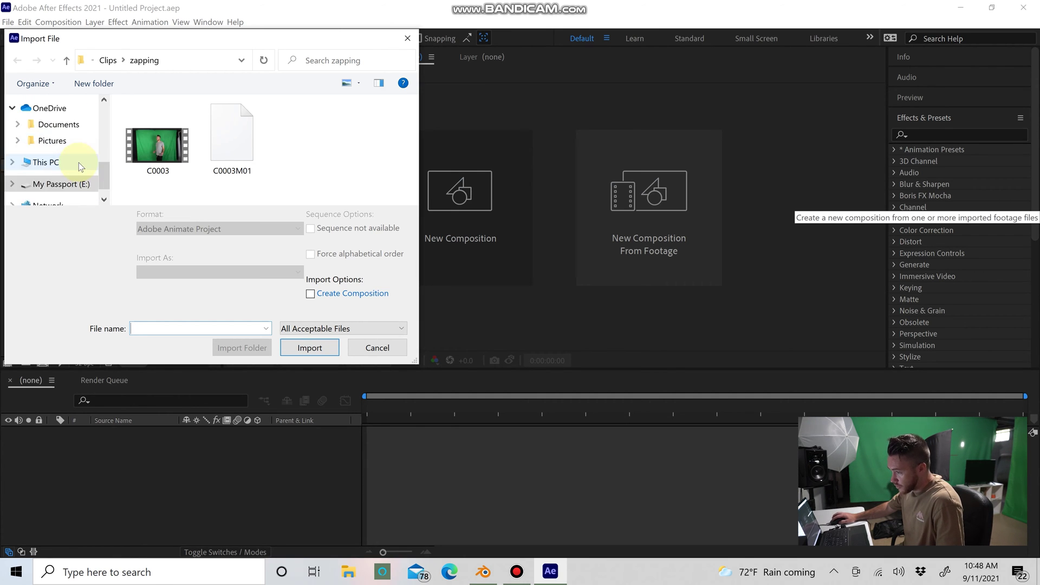
scroll(81, 165, down, 1)
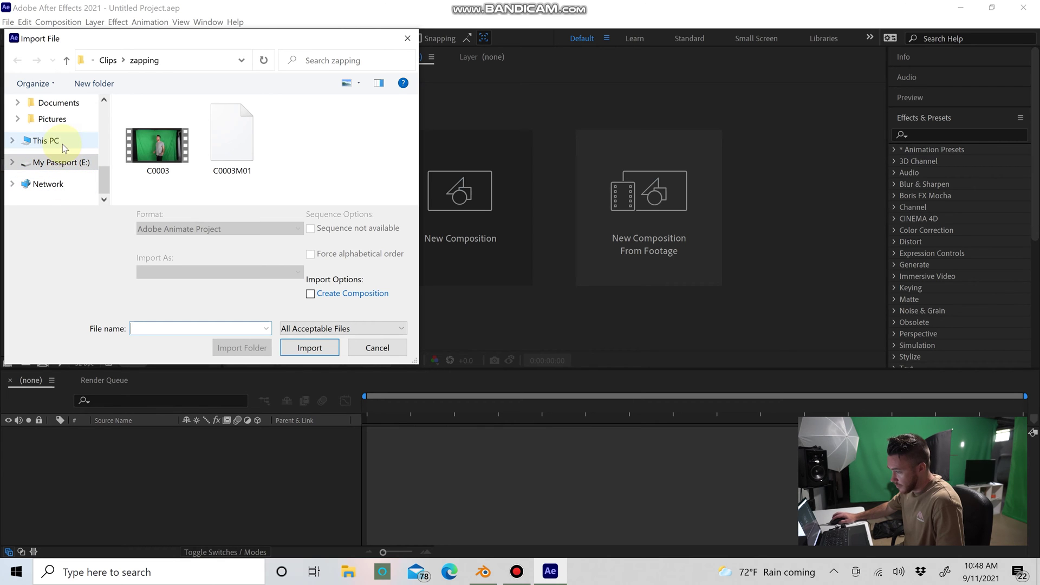
click(63, 145)
double_click(248, 155)
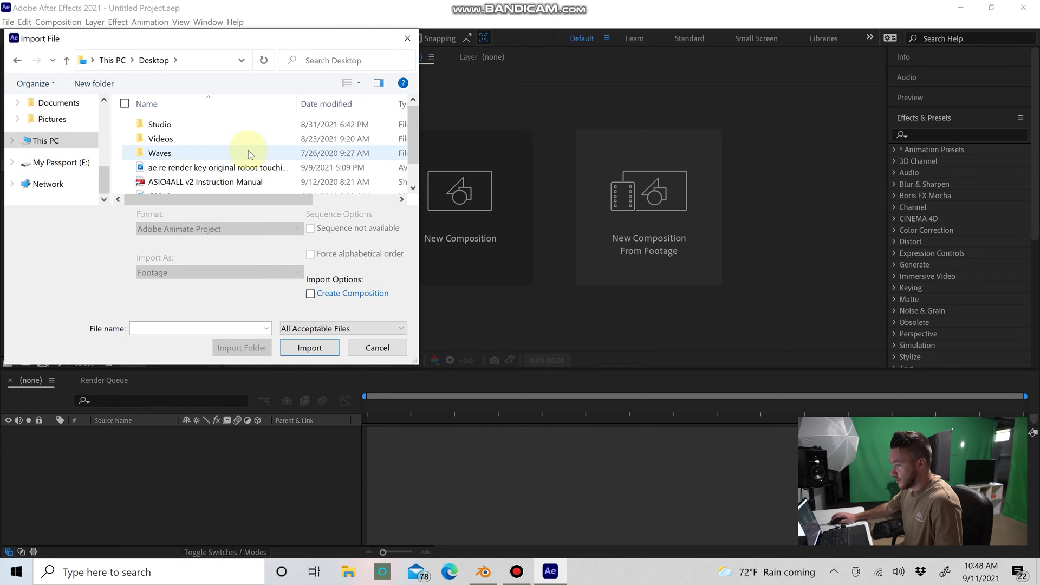
scroll(206, 151, down, 1)
click(217, 172)
click(310, 348)
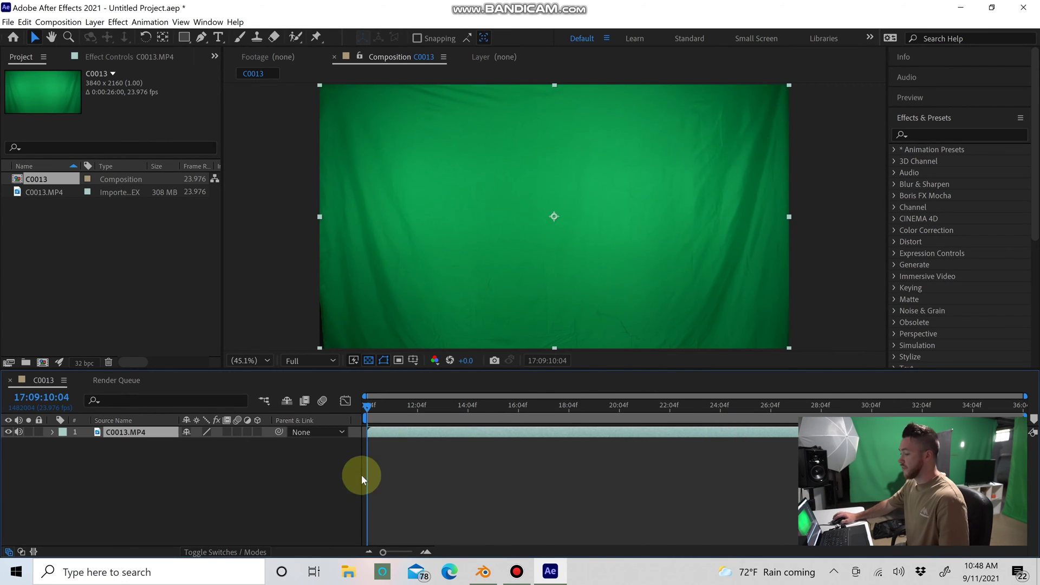
Move the C0013.MP4 layer's in-point to where the hooded person appears, then return to the start.
drag(368, 410, 519, 429)
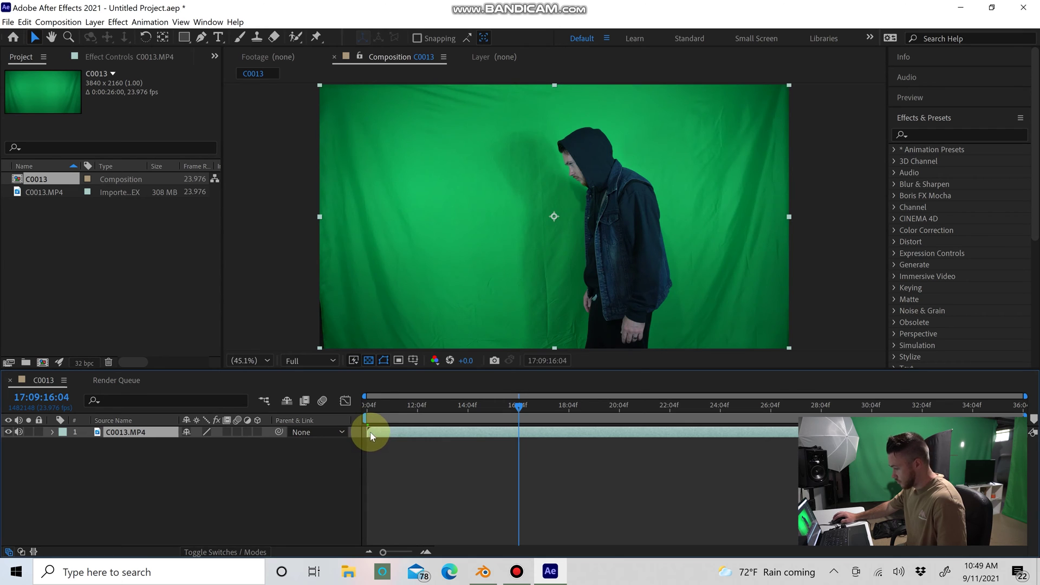
drag(370, 436, 739, 426)
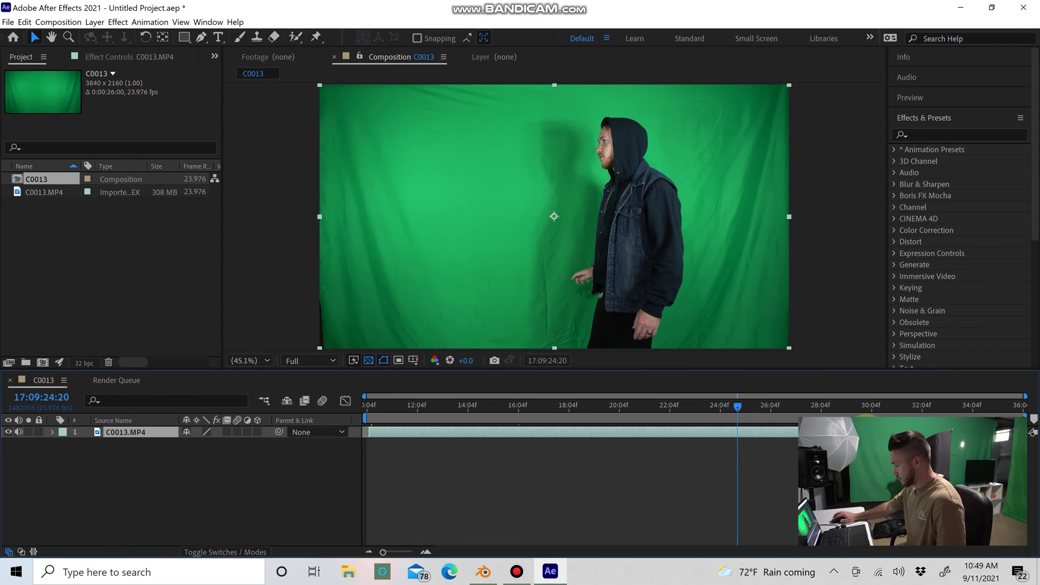
click(741, 416)
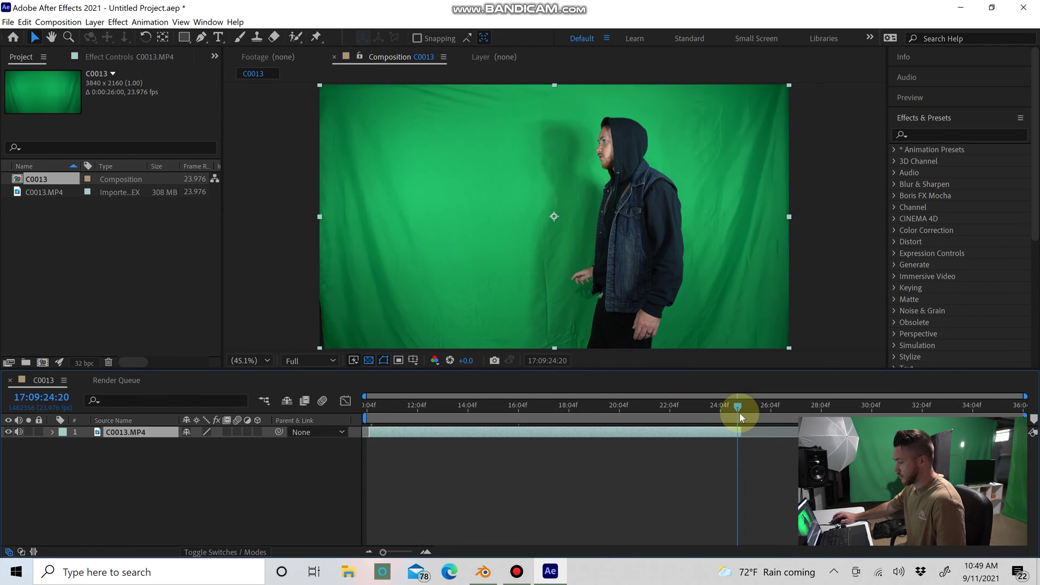
drag(741, 417, 386, 440)
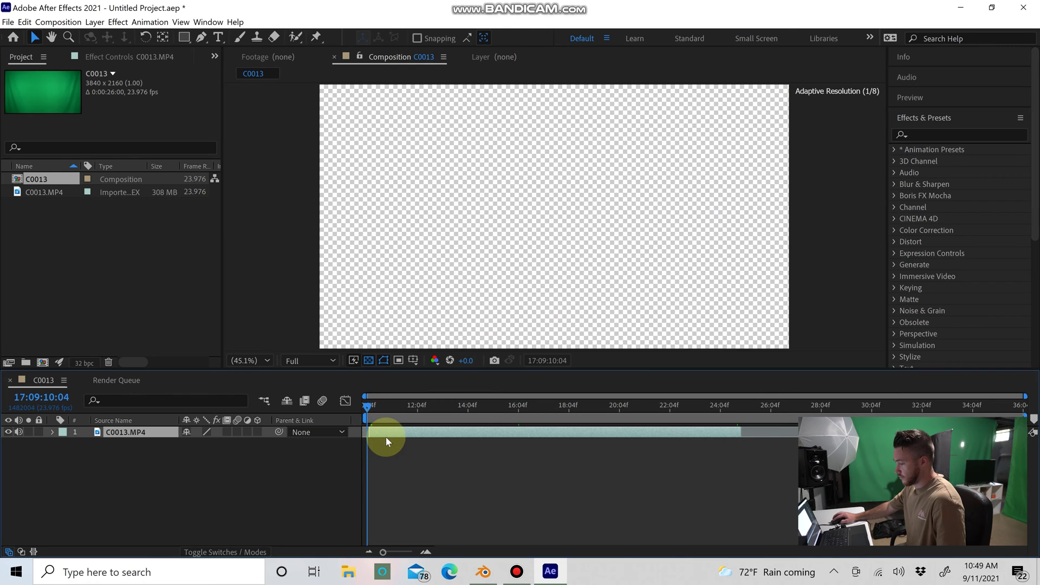
Toggle the transparency grid and the footage layer's visibility to check the background.
click(375, 366)
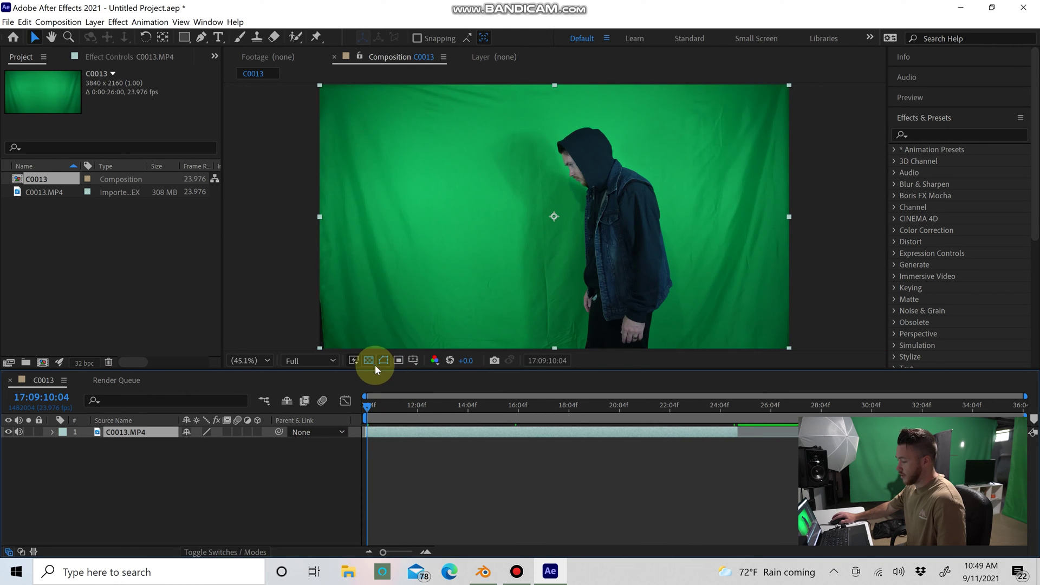
click(371, 361)
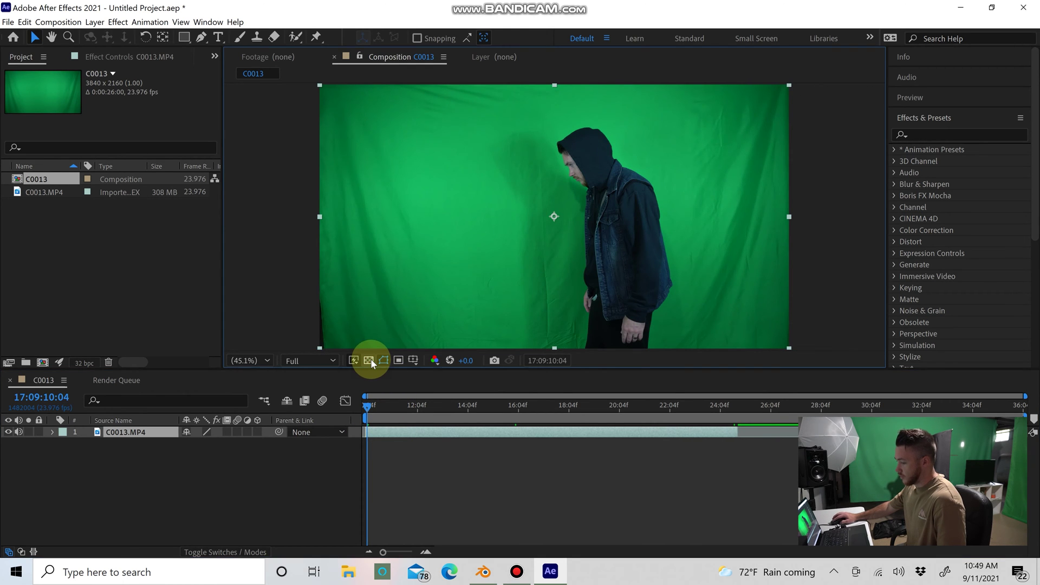
click(7, 433)
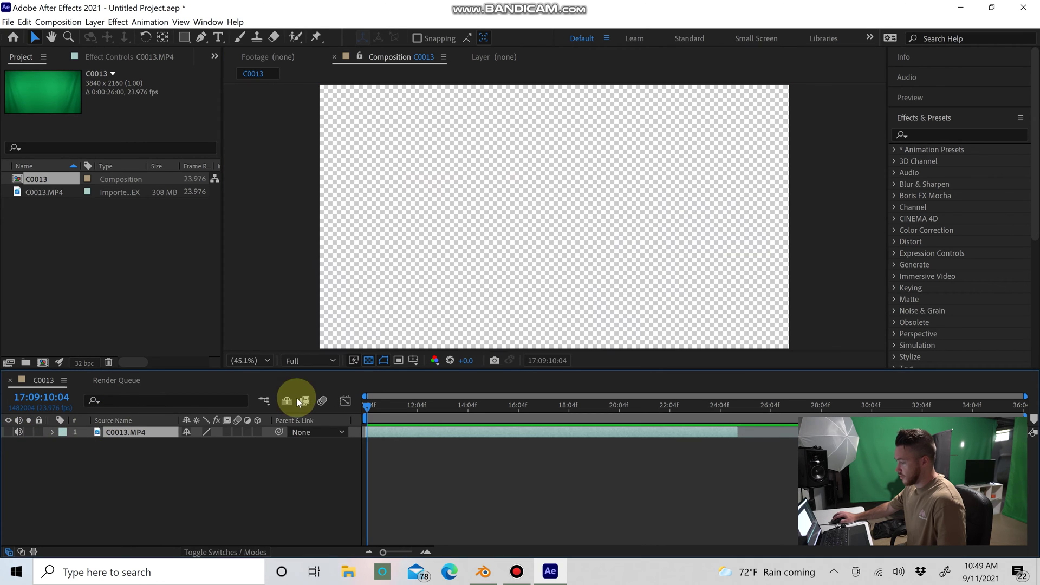
click(369, 361)
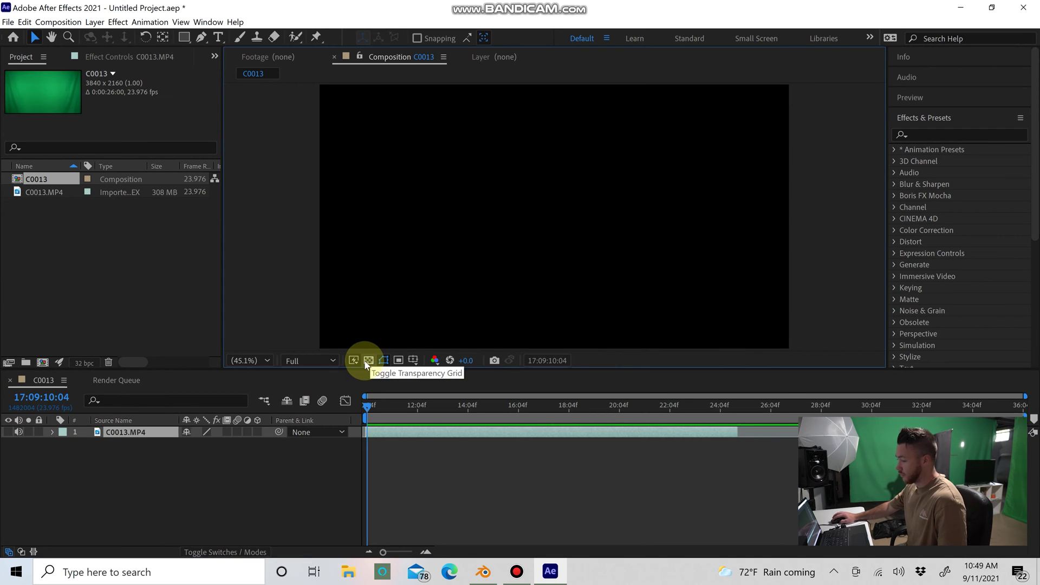
click(368, 361)
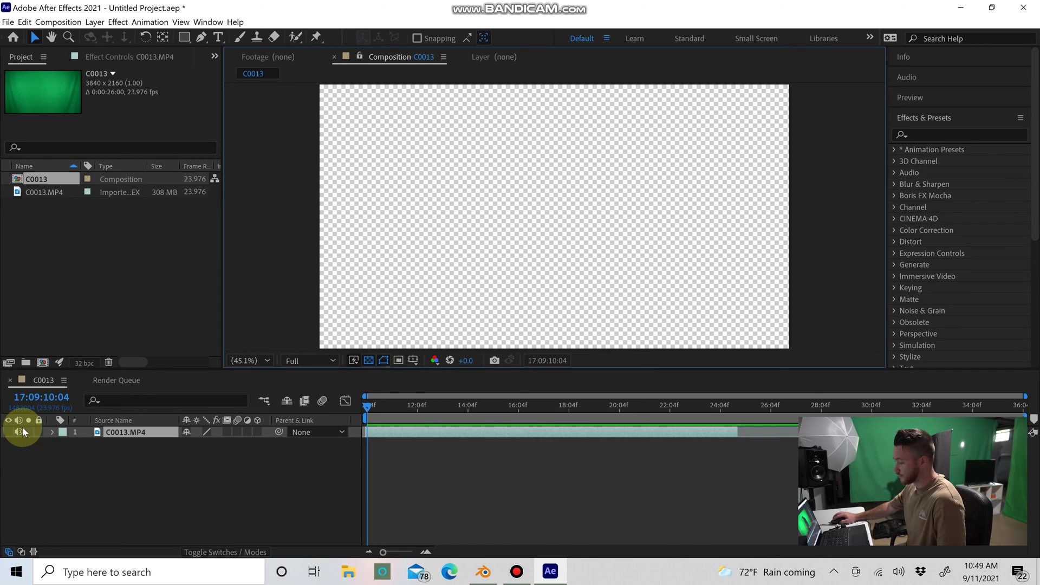
click(7, 433)
Scale the C0013.MP4 layer up to 109% in its Transform properties.
click(53, 433)
click(64, 445)
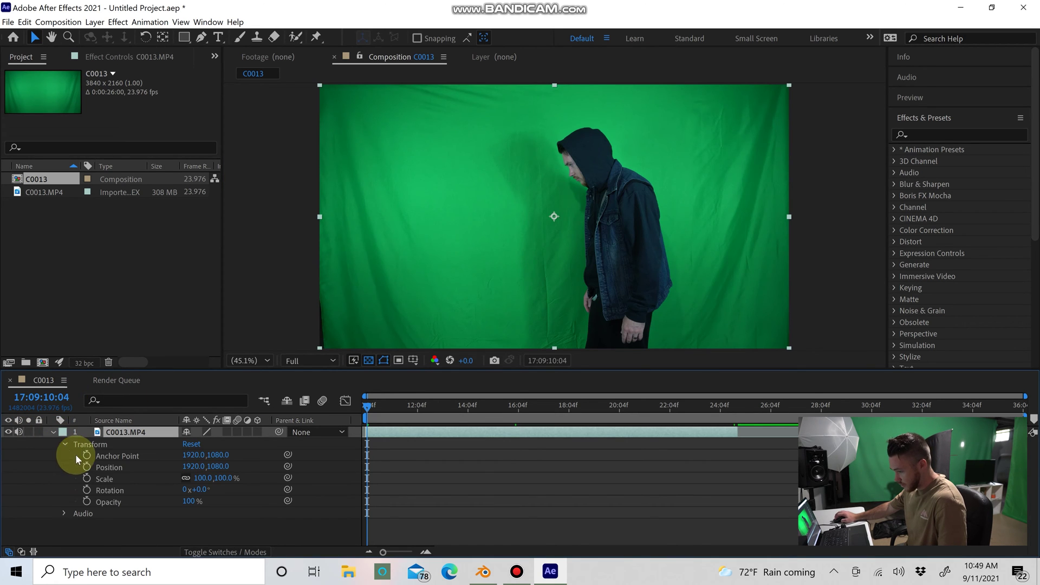
drag(198, 479, 219, 479)
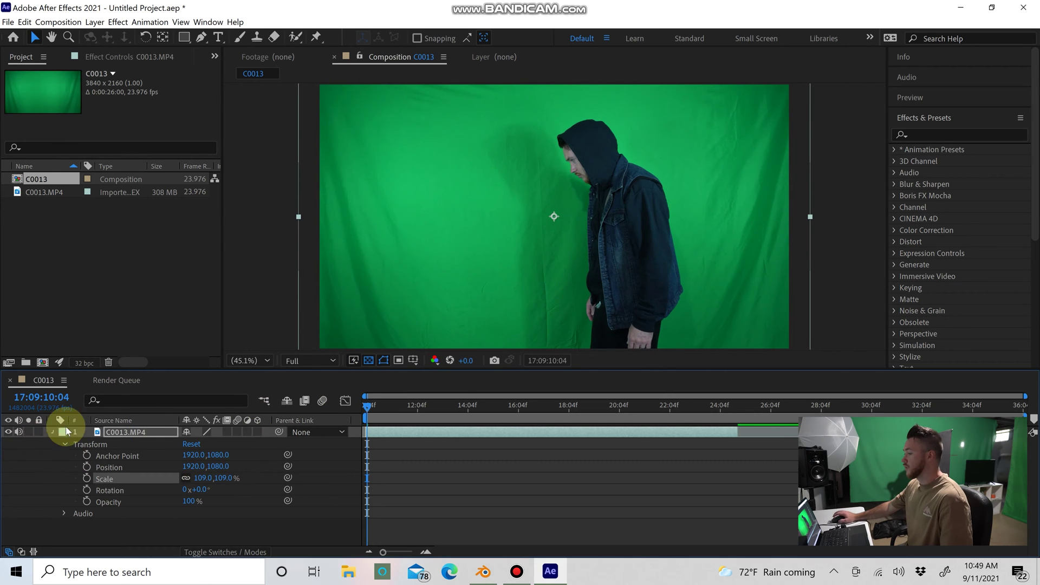
click(52, 432)
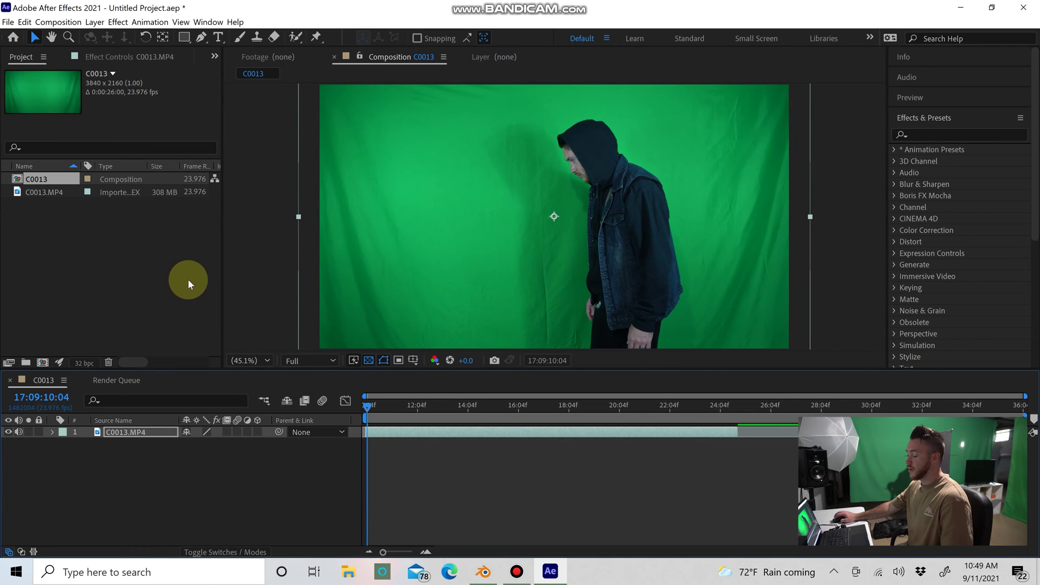
At Quarter resolution, apply the Keylight + Key Cleaner + Advanced Spill Suppressor preset and take the Screen Colour eyedropper.
click(293, 361)
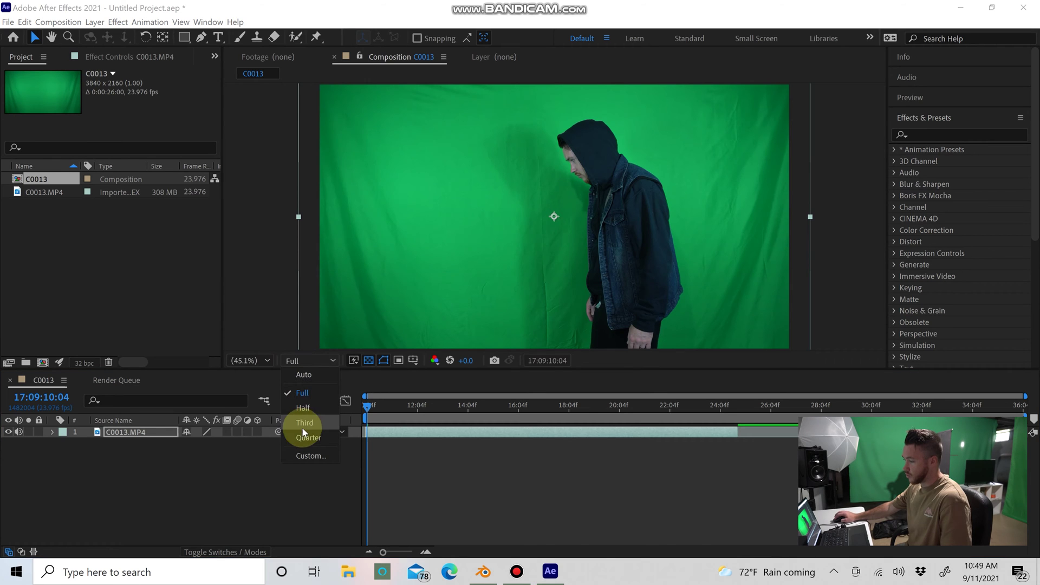
click(305, 438)
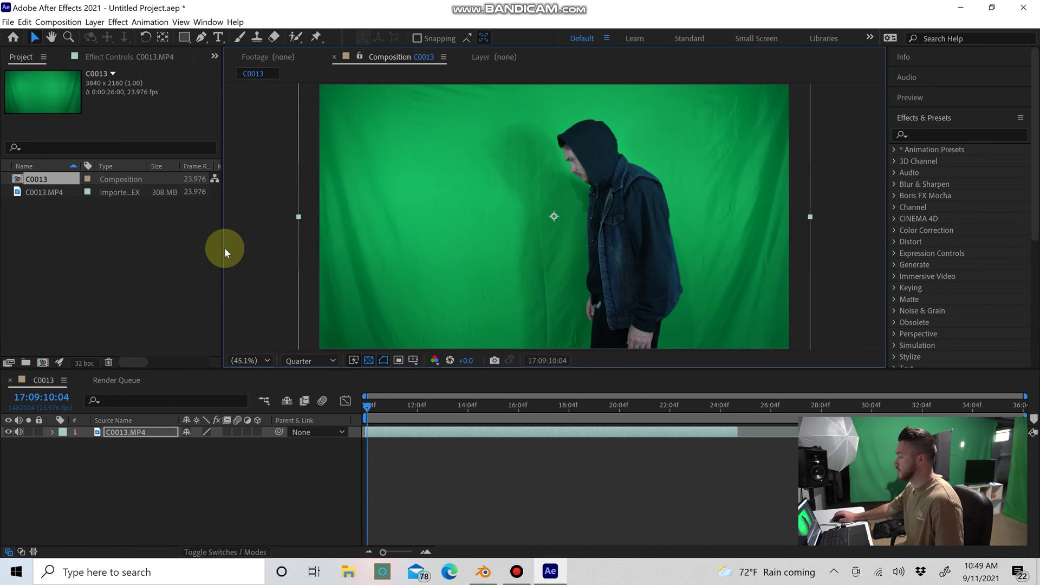
click(934, 135)
text(k)
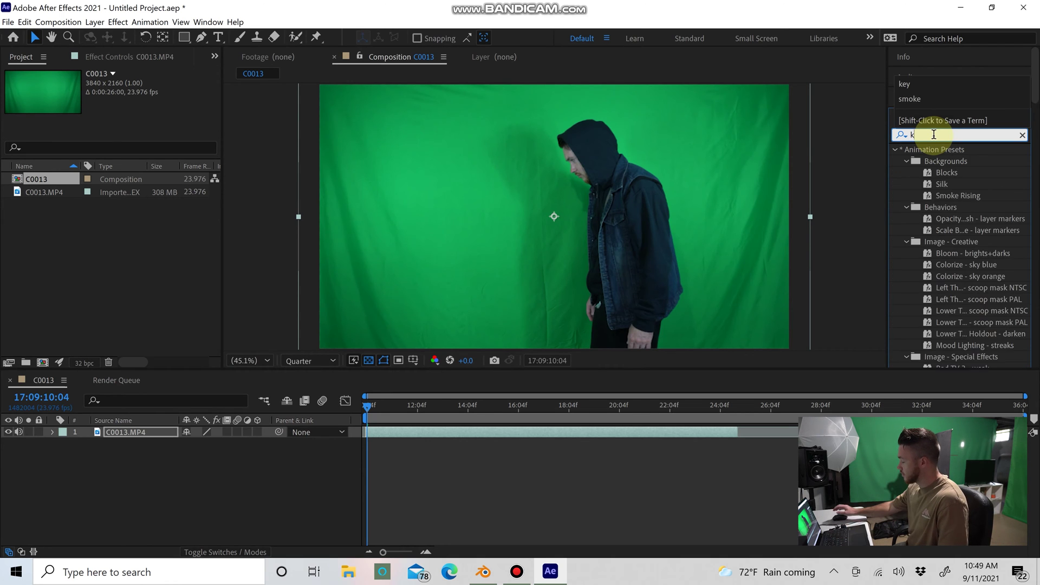
text(ey)
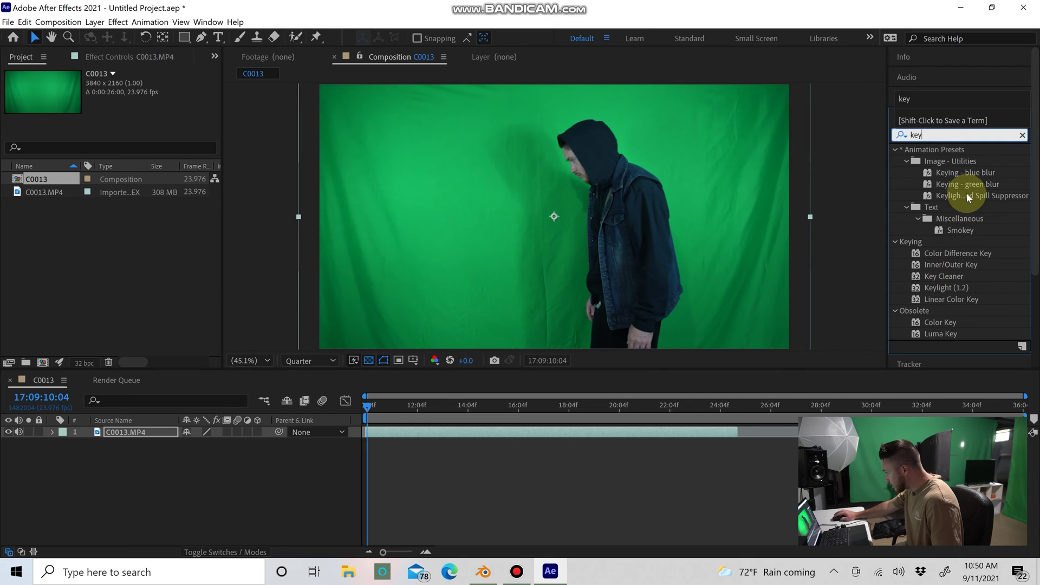
drag(980, 194, 504, 196)
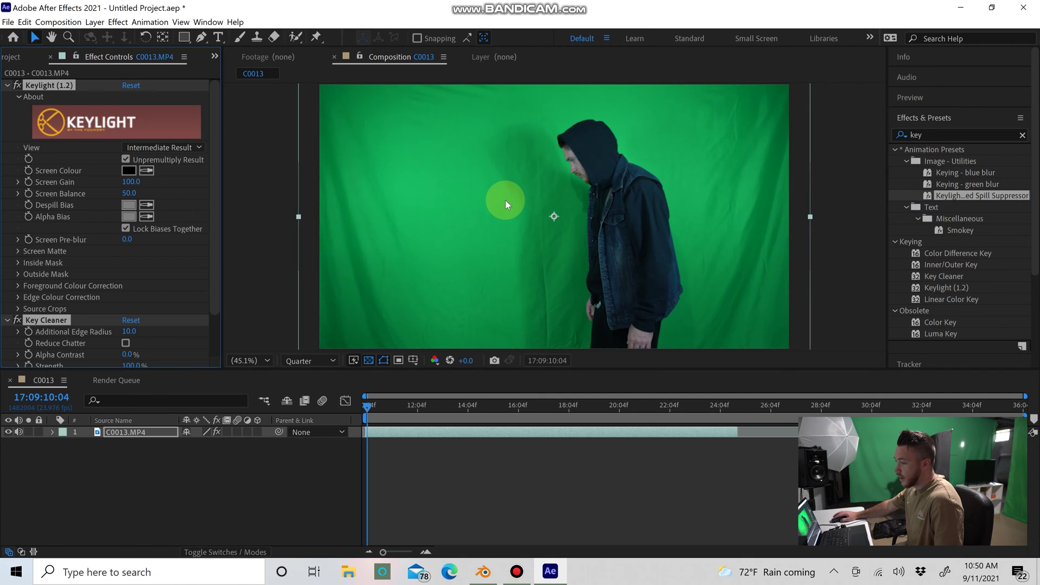
click(148, 169)
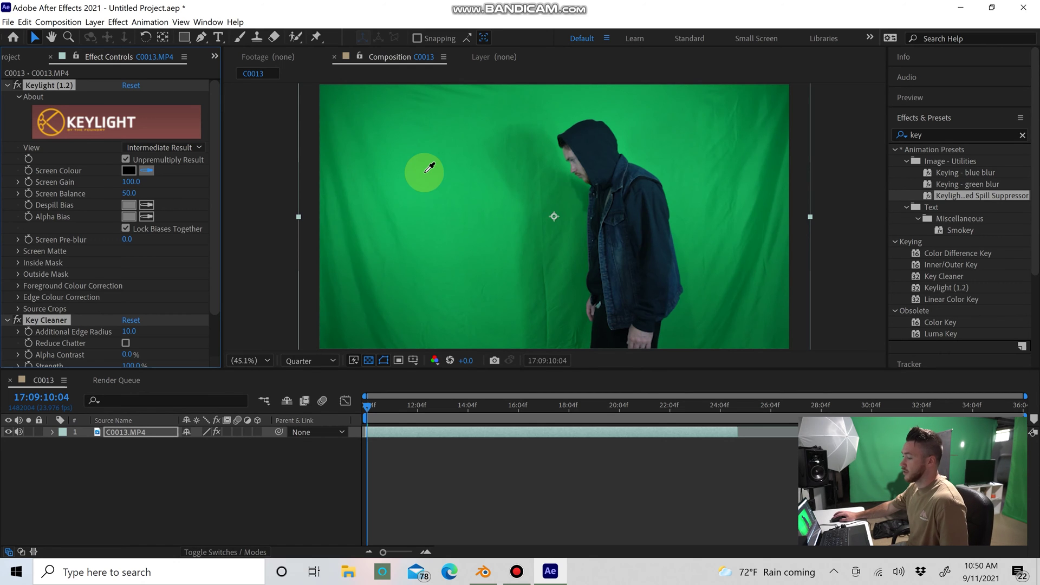
Sample the green backdrop as Keylight's Screen Colour and enable Advanced Spill Suppressor.
click(447, 172)
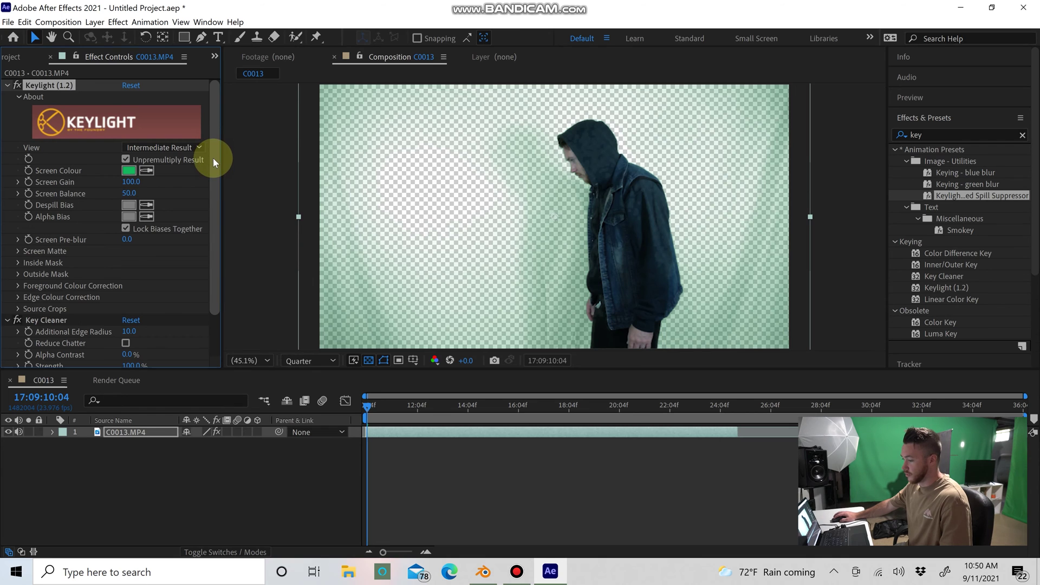
scroll(215, 157, down, 3)
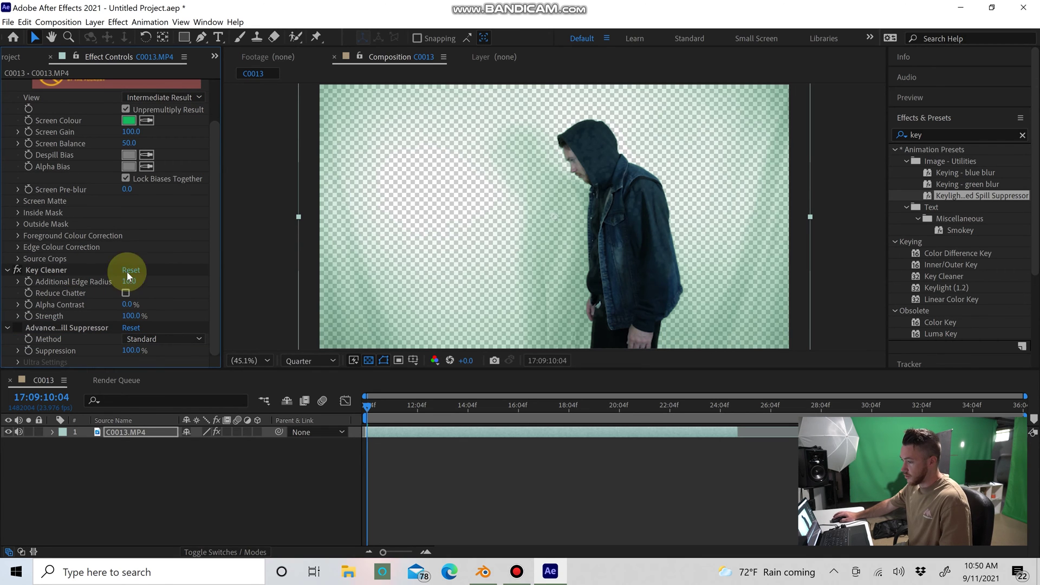
drag(212, 242, 210, 164)
scroll(207, 194, down, 3)
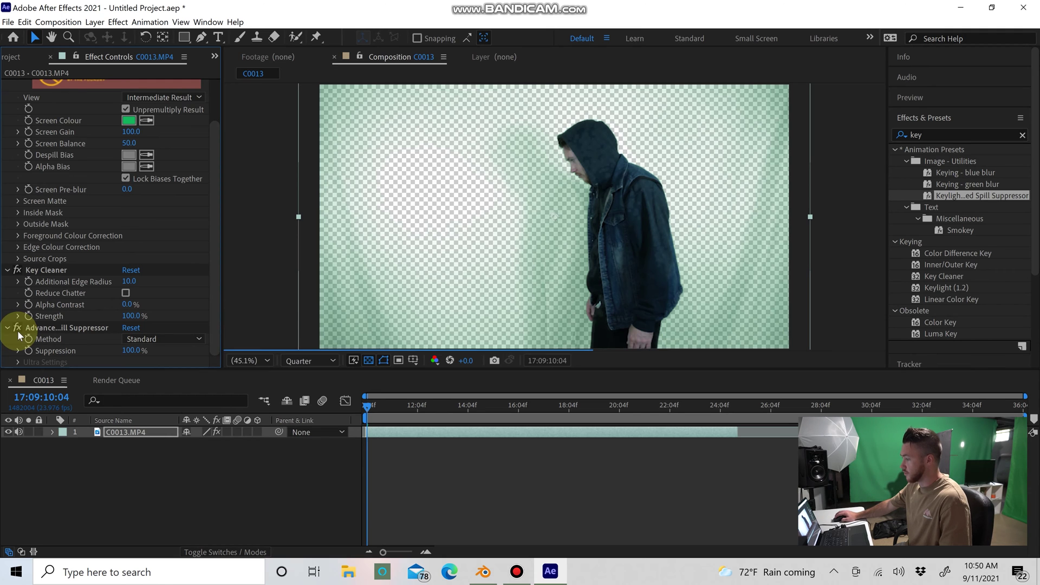
click(17, 330)
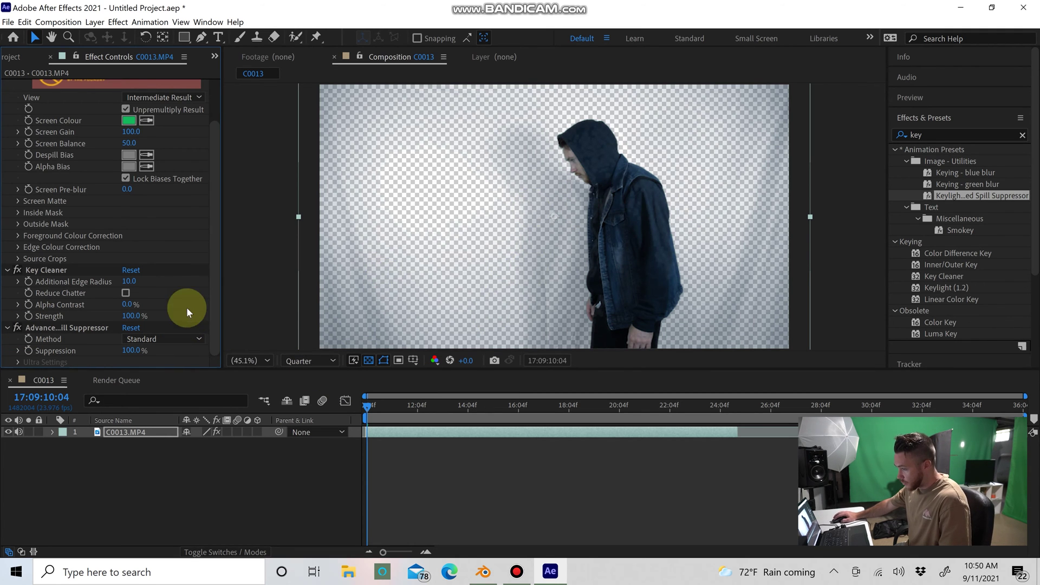
drag(215, 259, 220, 232)
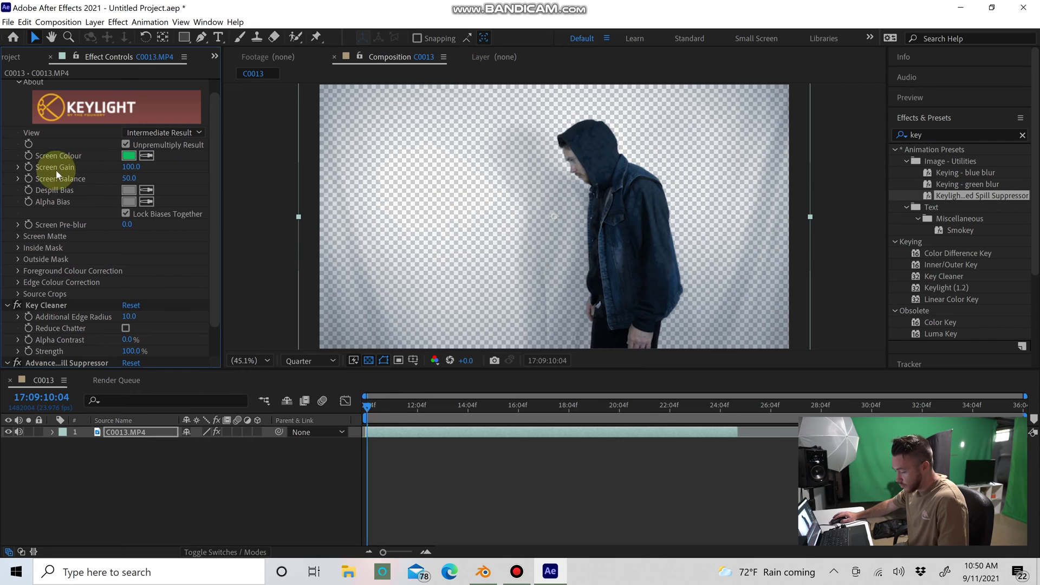
Expand Keylight's Screen Matte group and set View to Screen Matte.
click(16, 238)
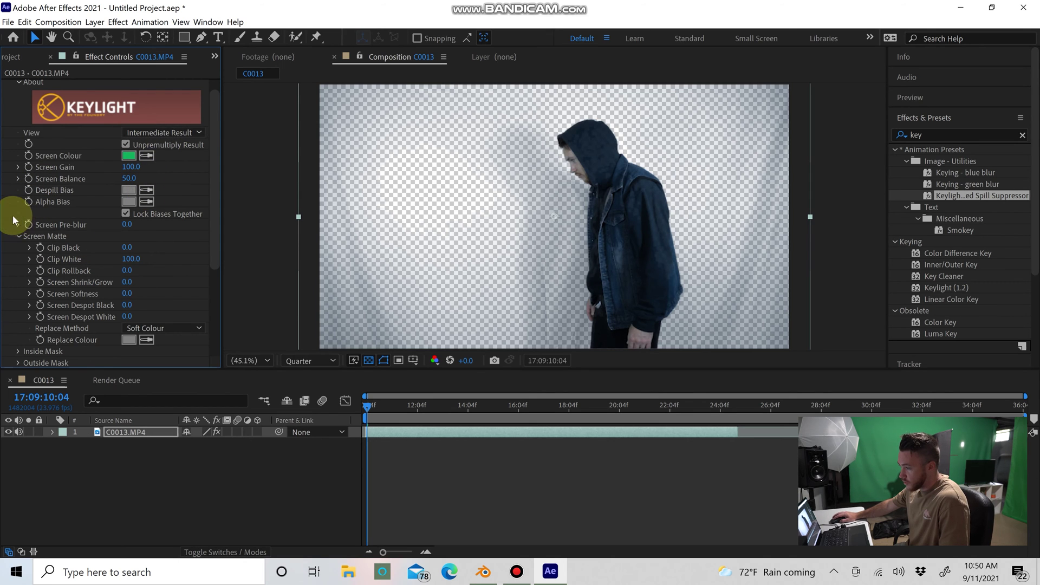
click(163, 132)
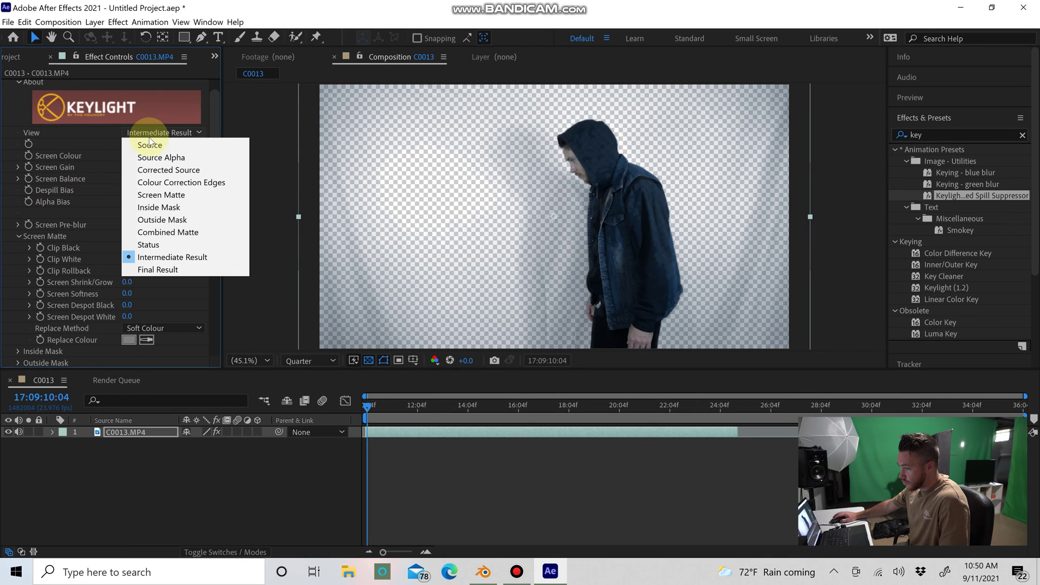
click(167, 194)
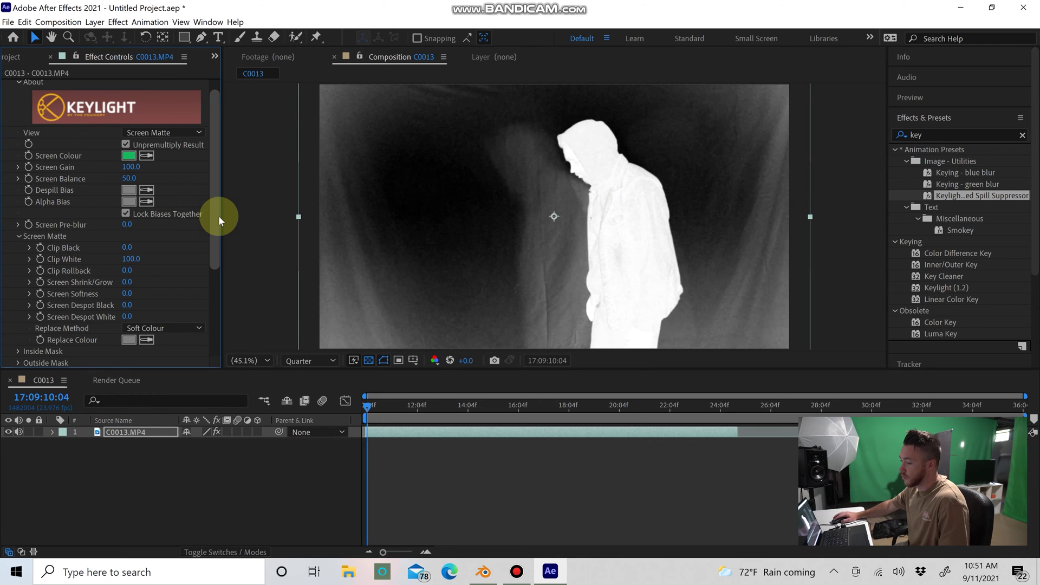
Set Keylight's Clip Black to 48 and Clip White to 83.
drag(210, 216, 216, 229)
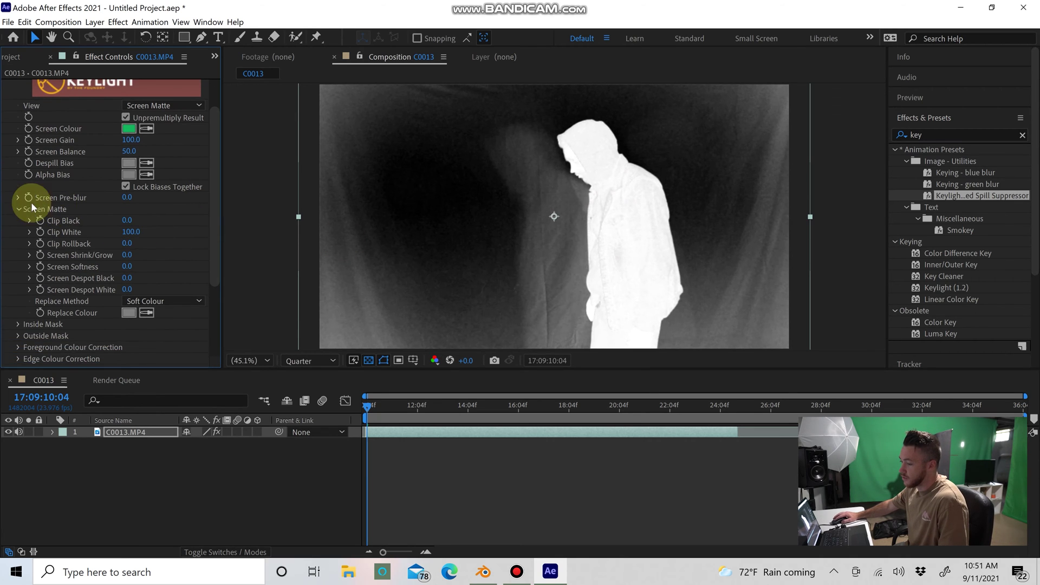
click(19, 209)
click(19, 209)
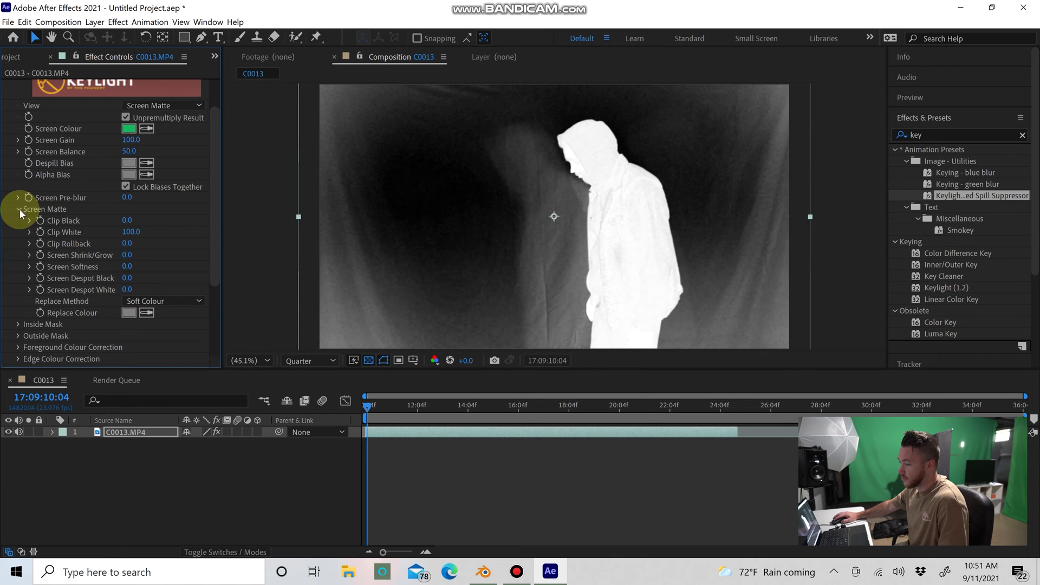
drag(127, 223, 154, 221)
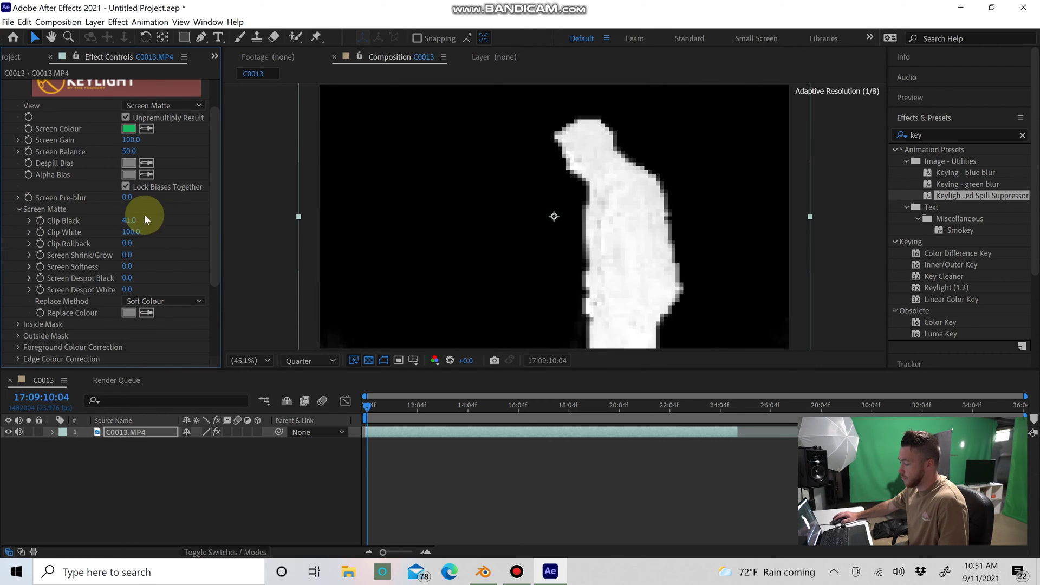
drag(130, 222, 132, 219)
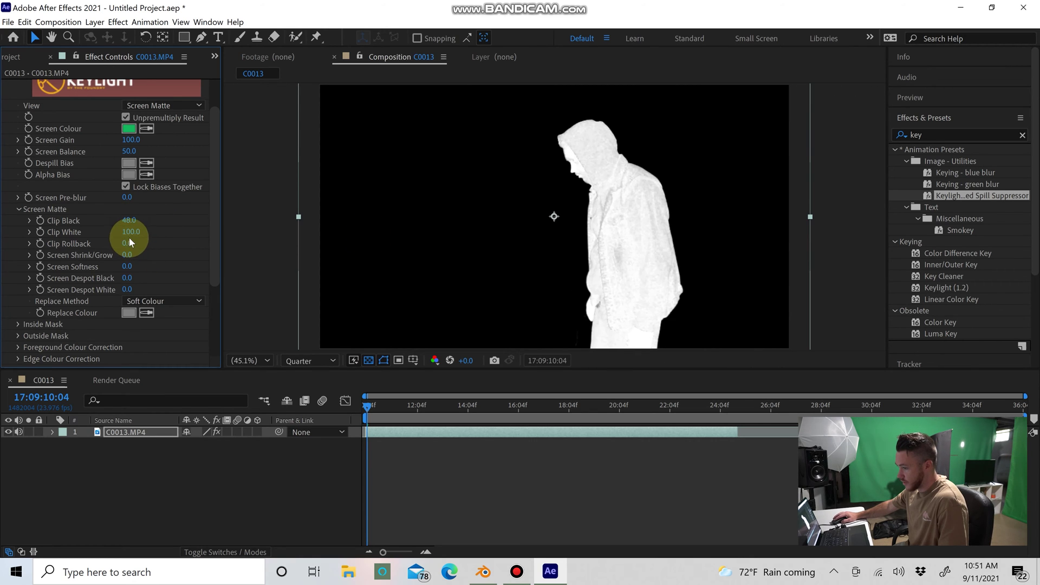
drag(130, 232, 120, 229)
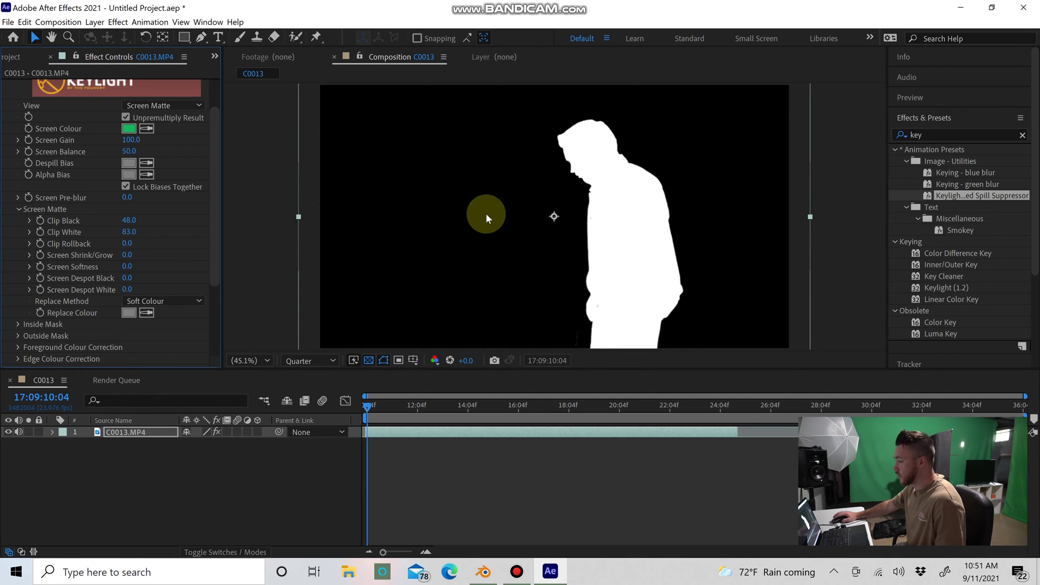
Switch Keylight's View to Intermediate Result at Full resolution with the transparency grid off.
click(146, 108)
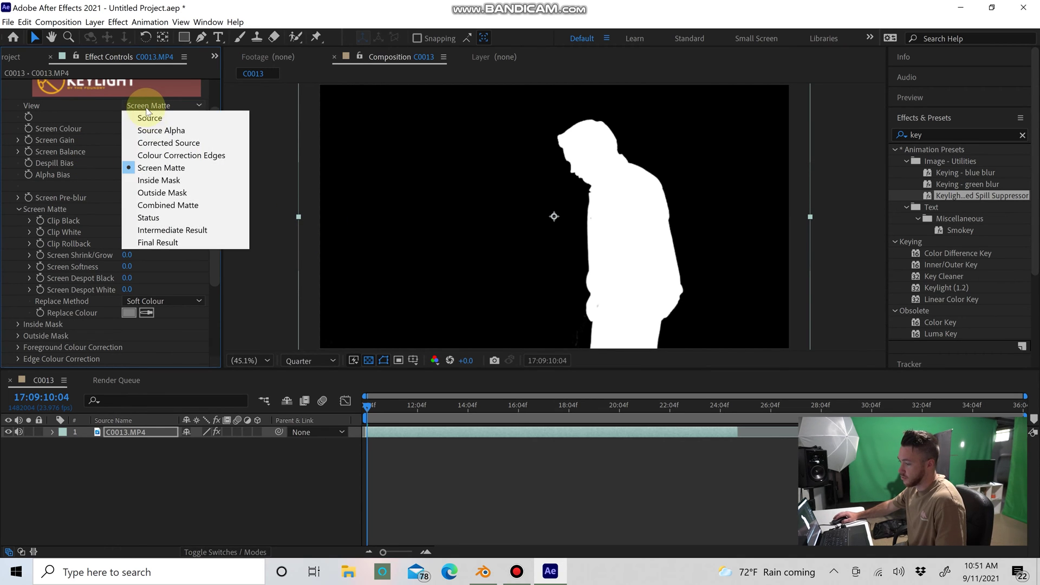
click(182, 231)
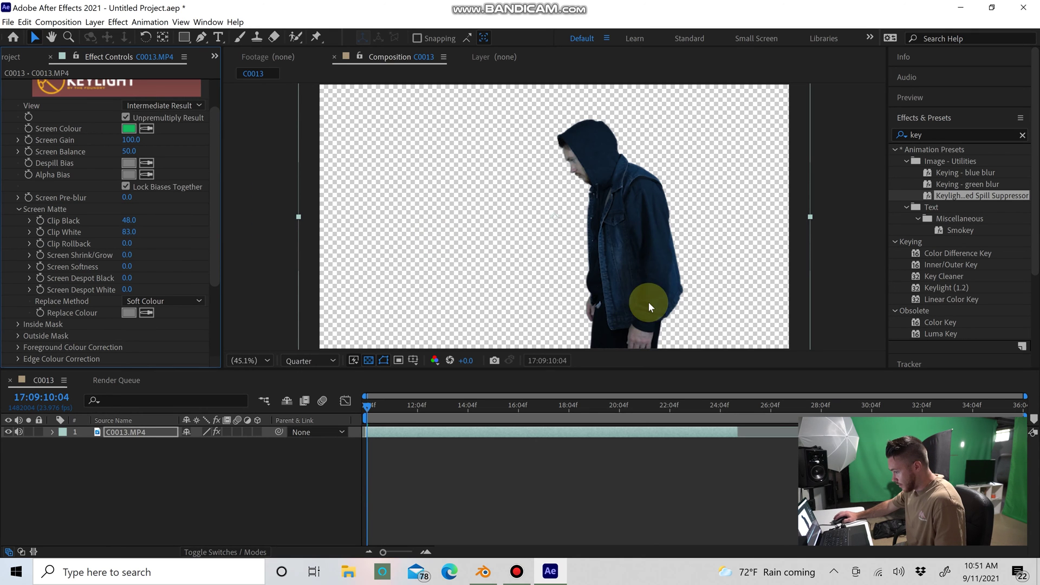
click(314, 360)
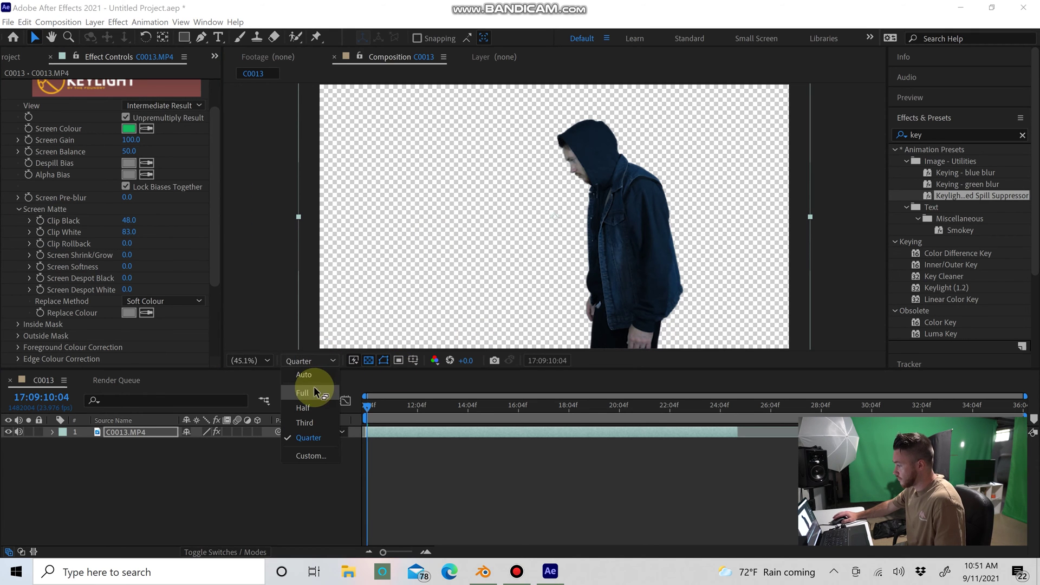
click(313, 387)
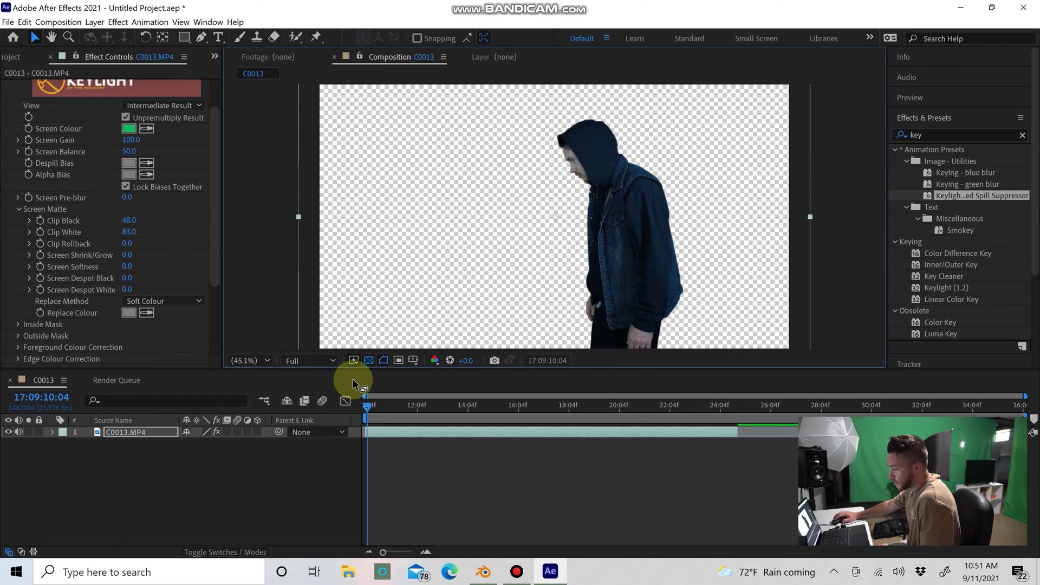
click(368, 359)
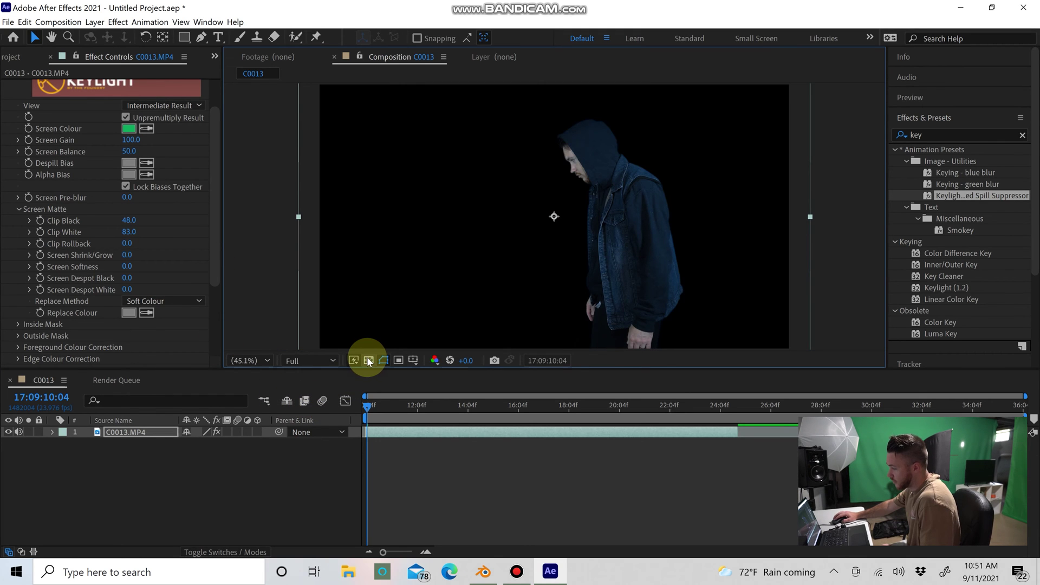
click(368, 360)
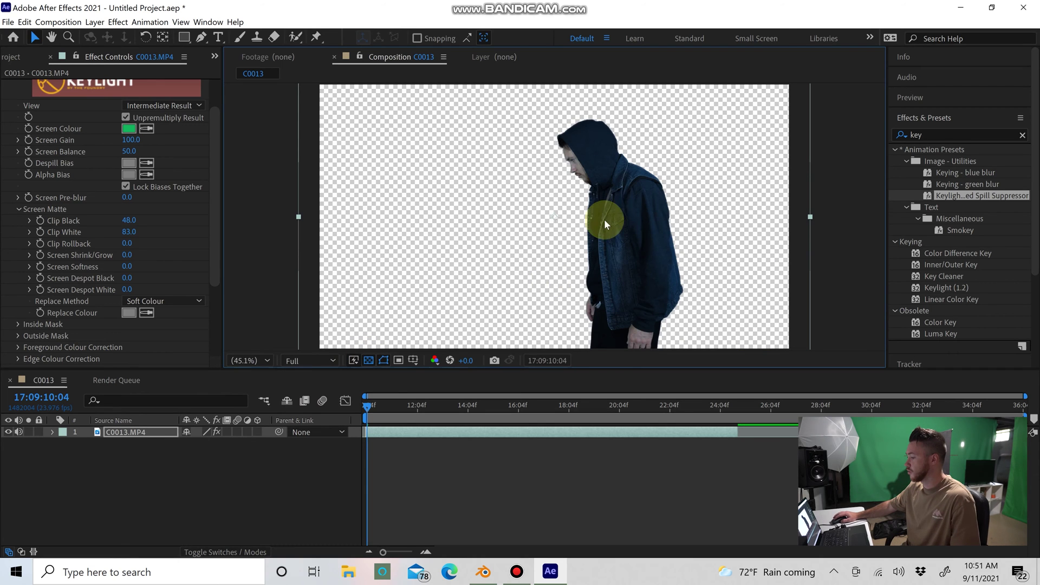
click(370, 361)
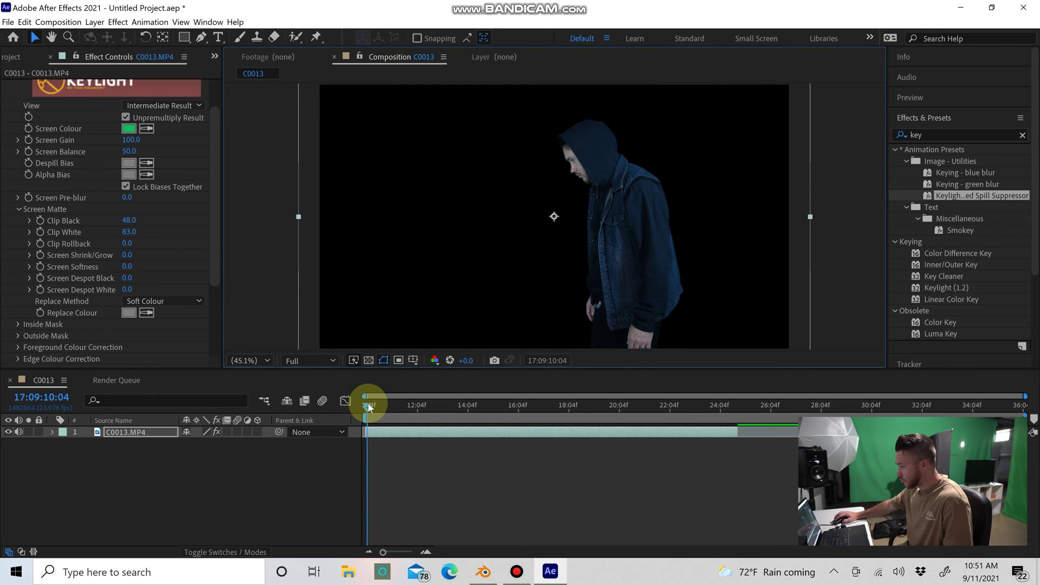
Scrub through the clip to check the key, then set Quarter resolution and return to the first frame.
drag(368, 408, 448, 418)
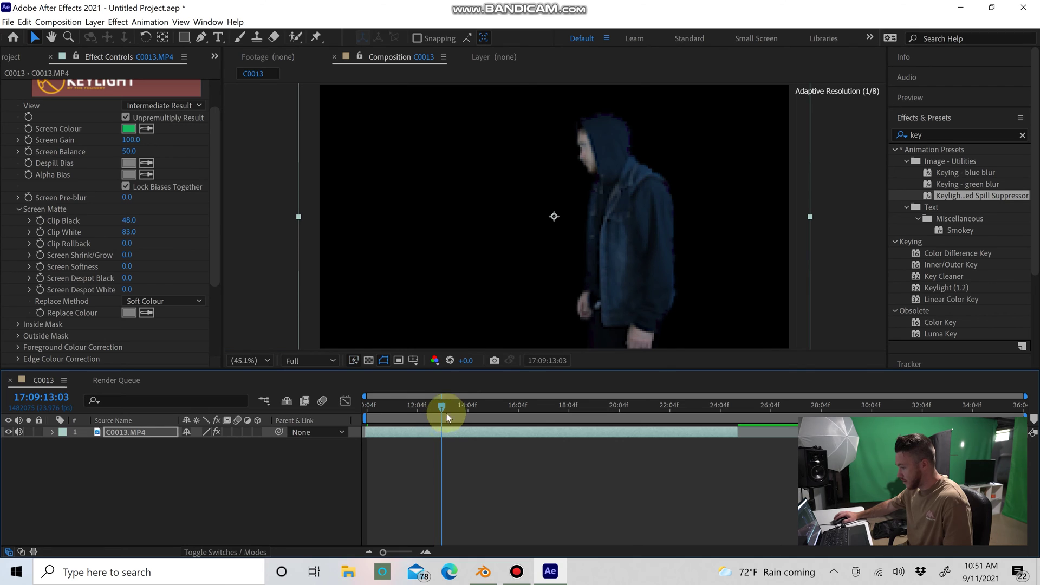
click(292, 361)
click(324, 434)
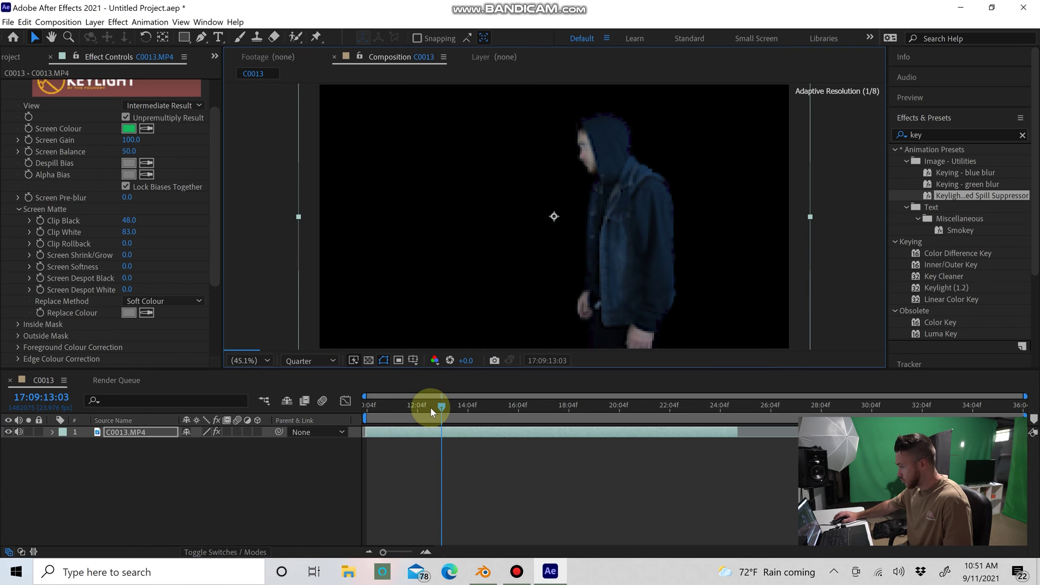
drag(443, 404, 714, 405)
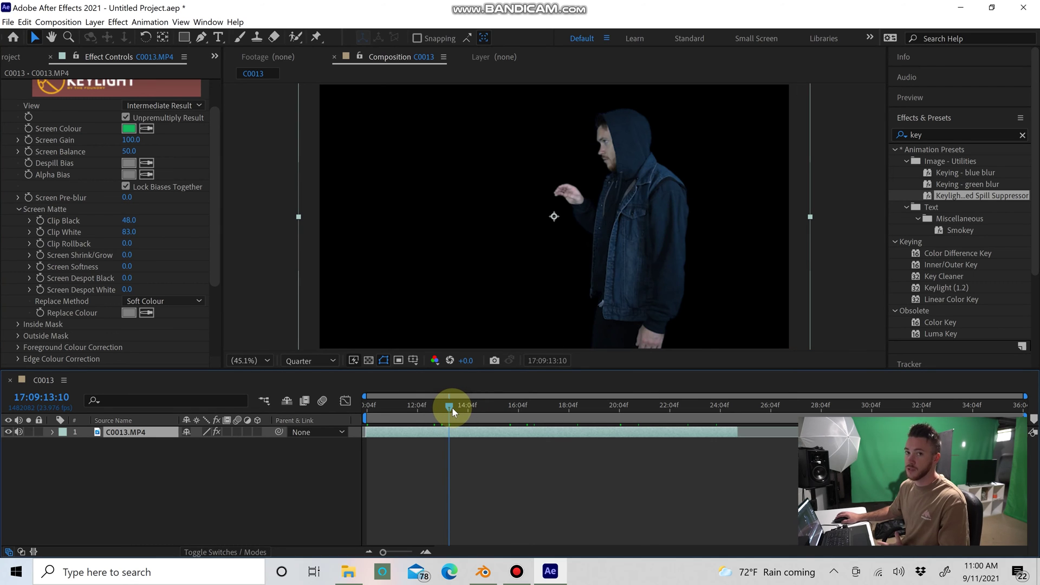
drag(451, 413, 355, 427)
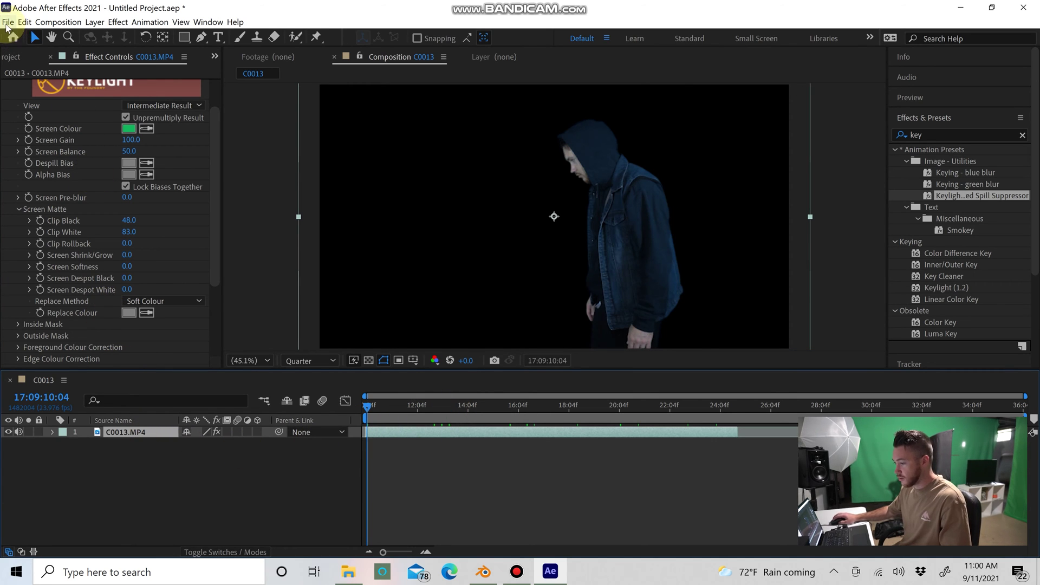
click(8, 22)
Add C0013 to the Render Queue with custom render settings based on Best Settings.
mouse_move(62, 207)
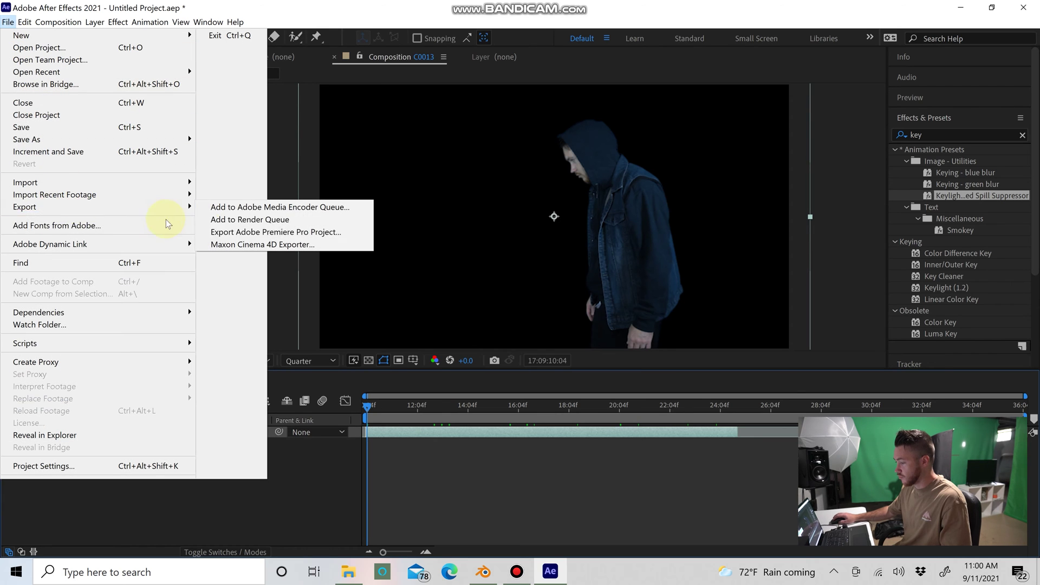
click(233, 219)
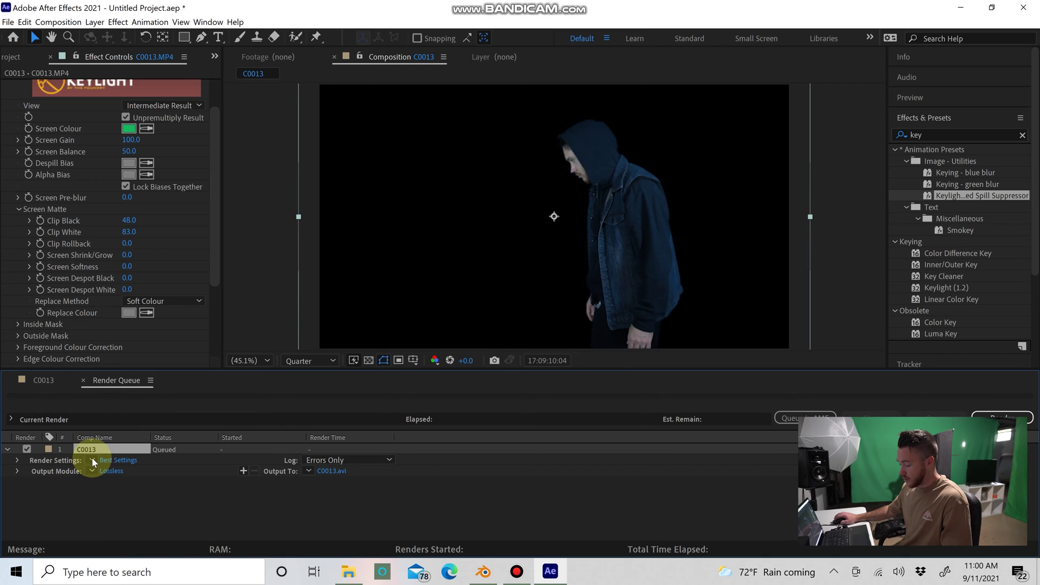
click(92, 460)
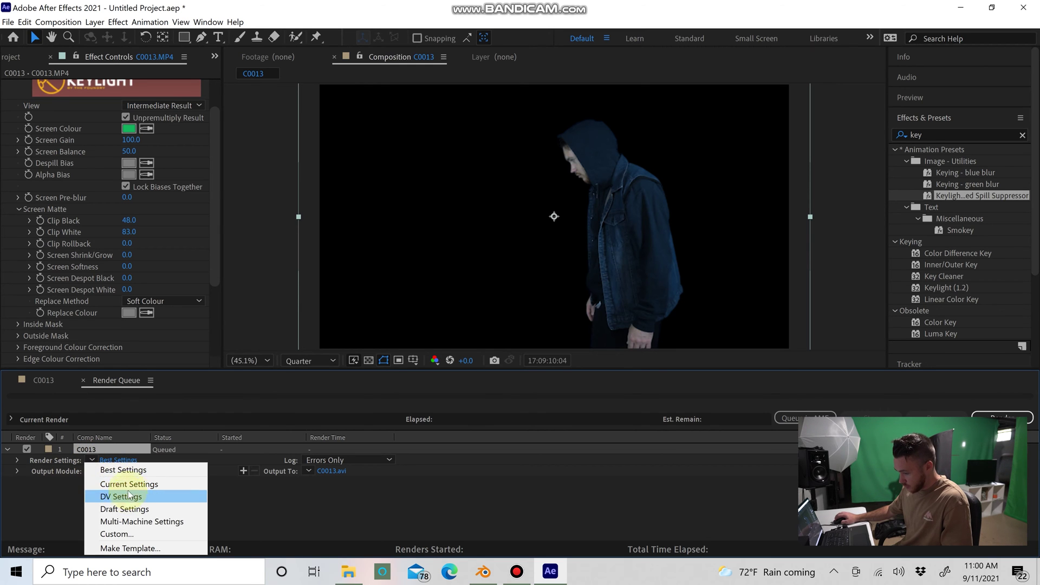
click(129, 536)
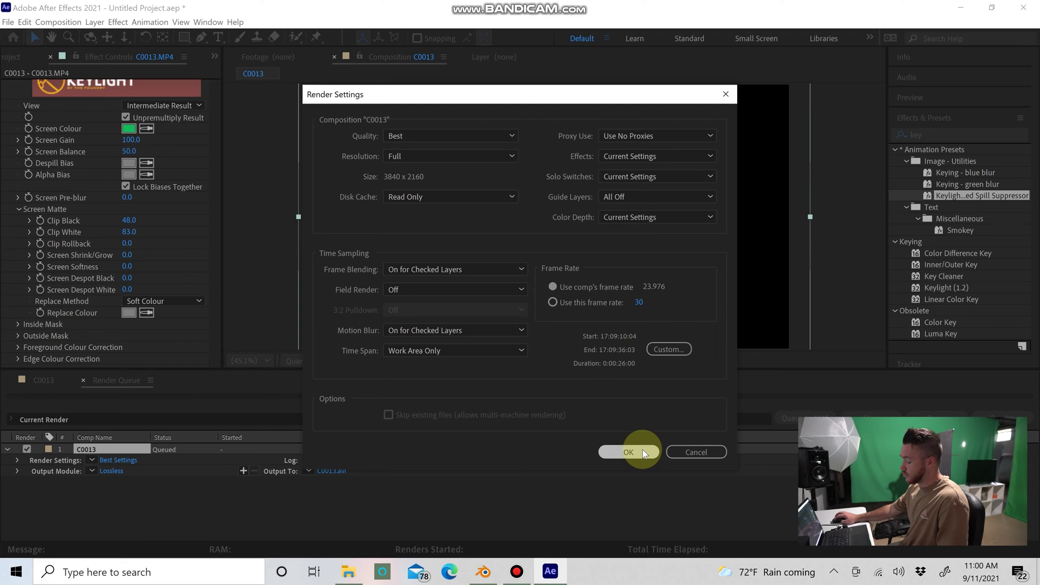
click(628, 451)
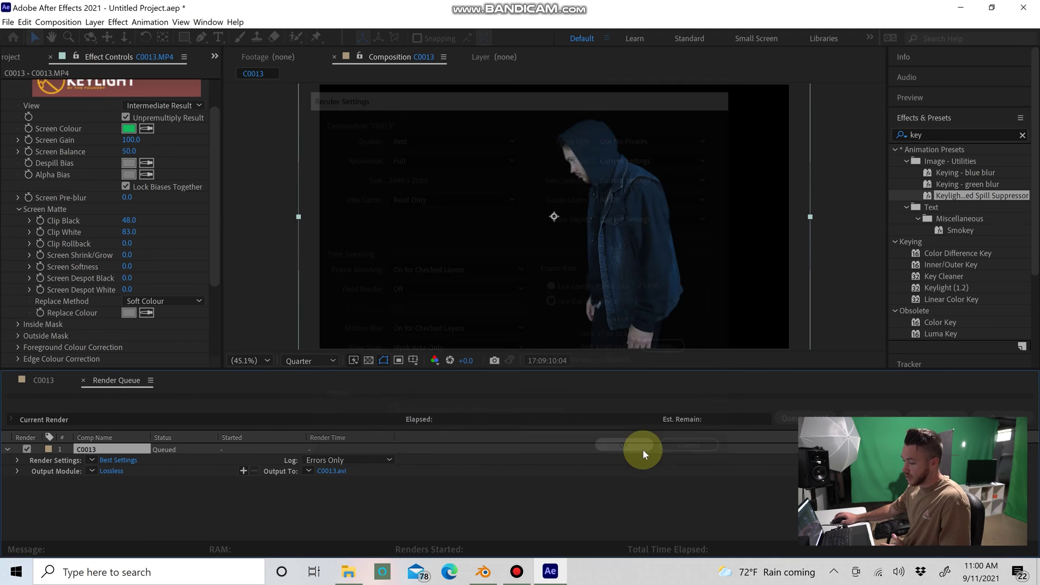
click(91, 469)
Set a custom output module of QuickTime with RGB + Alpha channels and choose where to save C0013.mov.
click(109, 454)
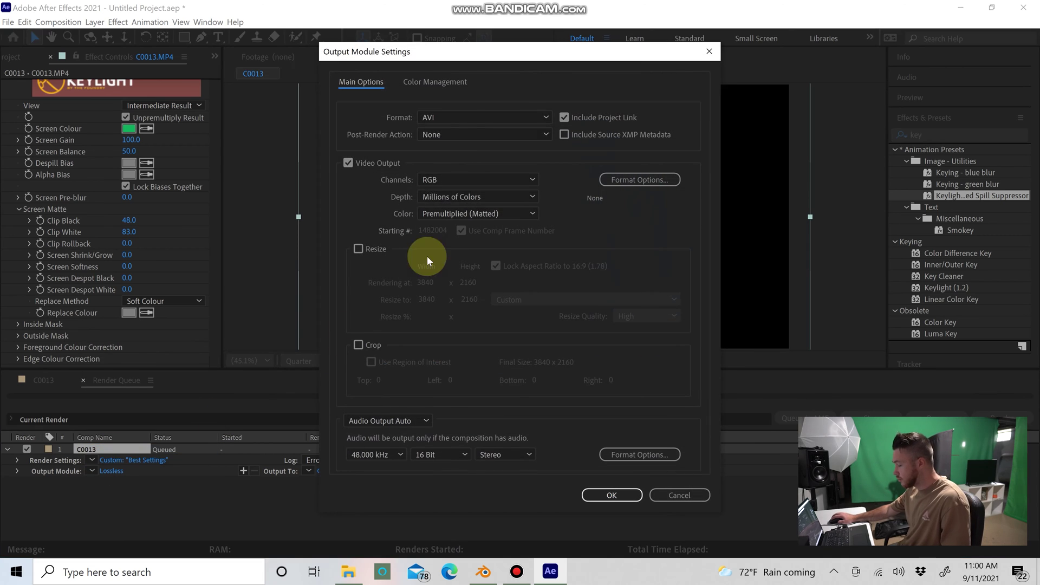
click(431, 118)
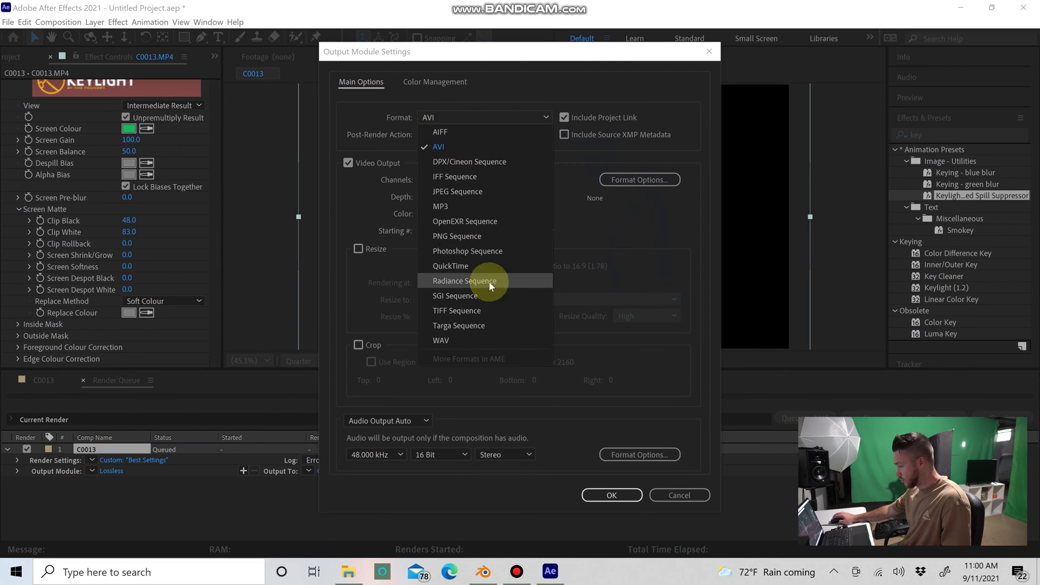
click(484, 265)
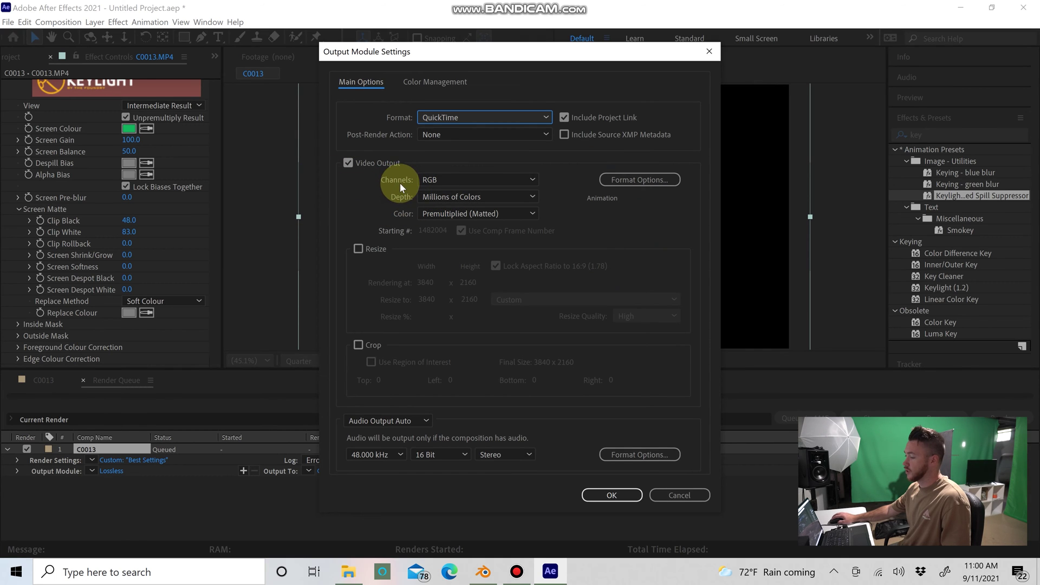
click(447, 180)
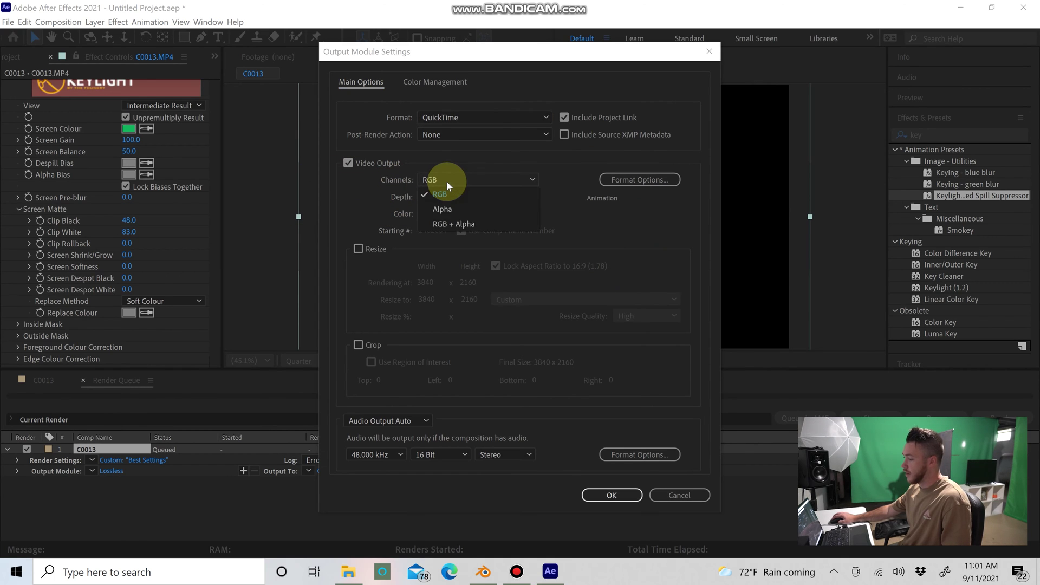
click(460, 224)
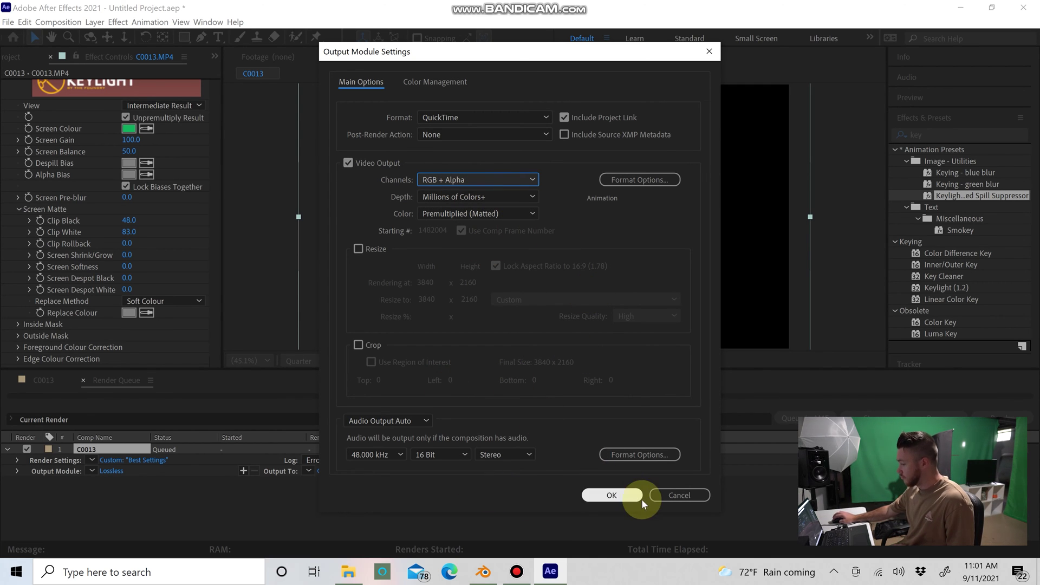
click(612, 495)
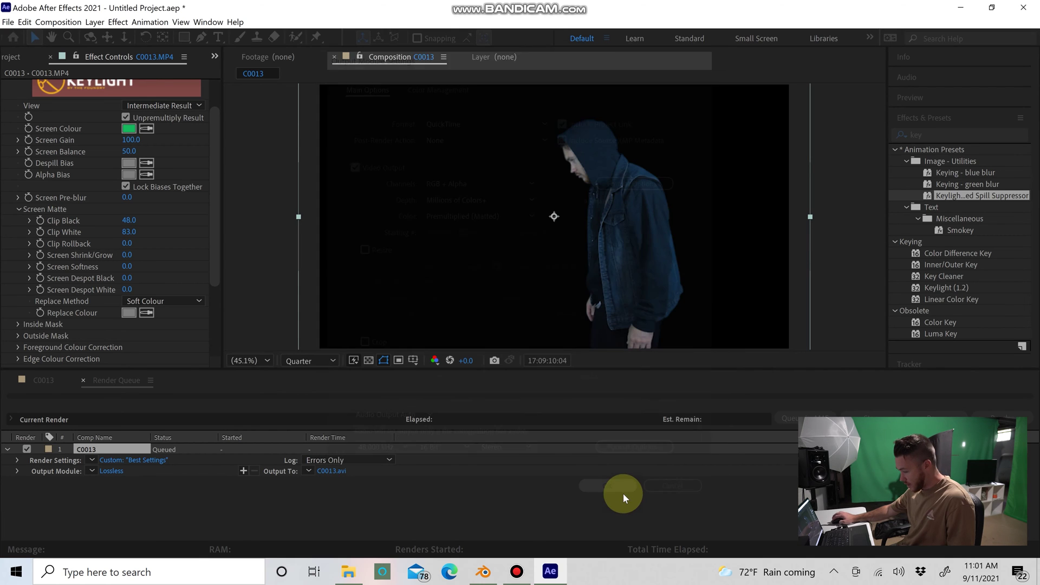
click(336, 471)
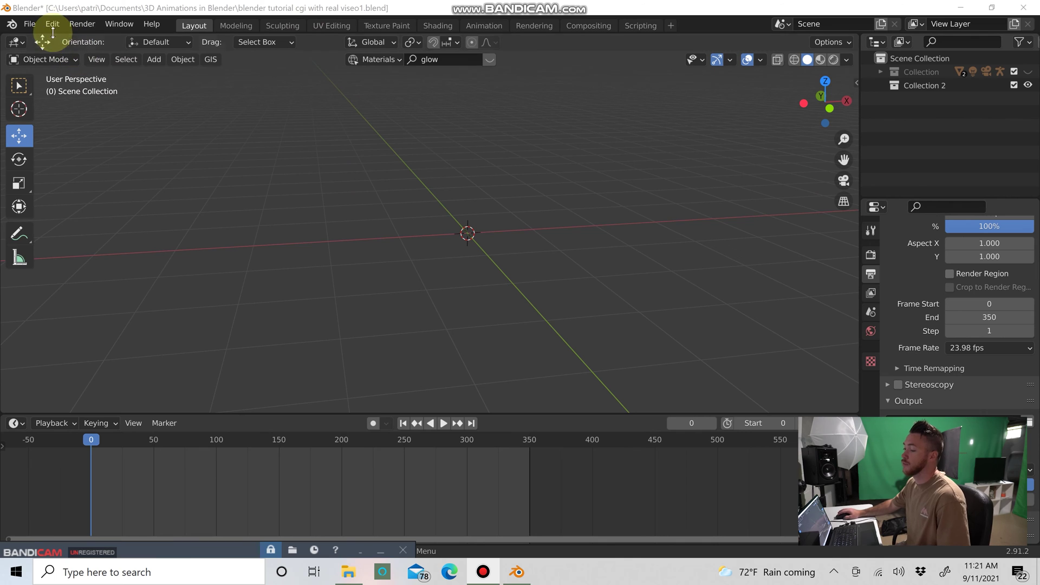
Search the add-on preferences for 'images' to confirm Import Images as Planes is enabled, then open the Add menu.
click(52, 24)
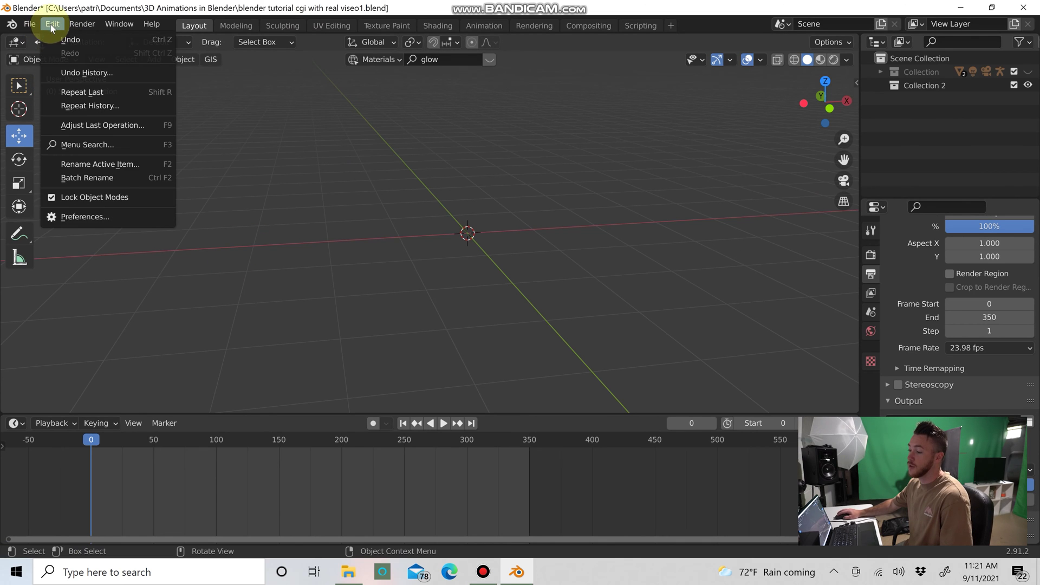
click(114, 222)
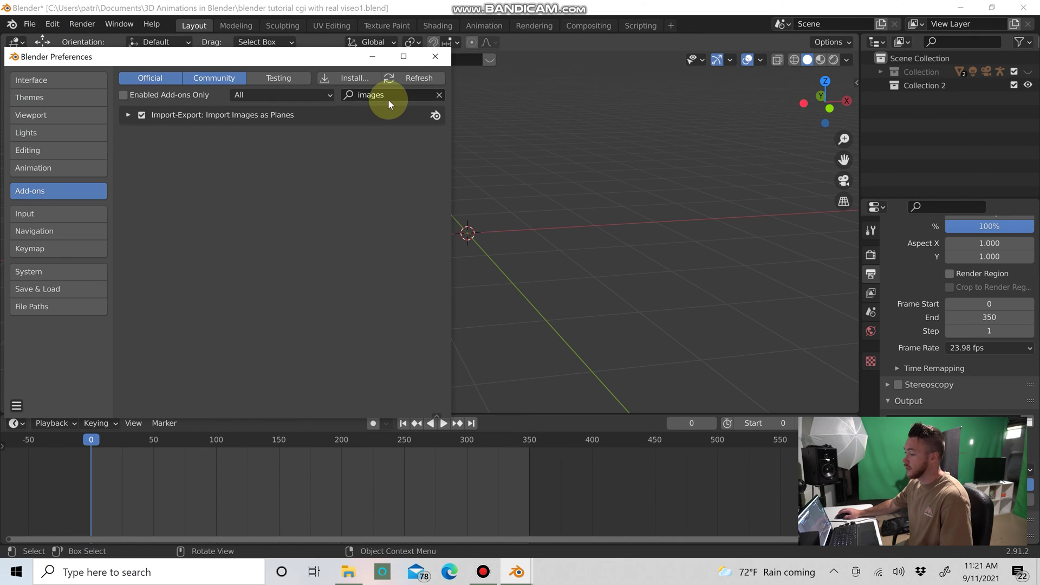
click(388, 97)
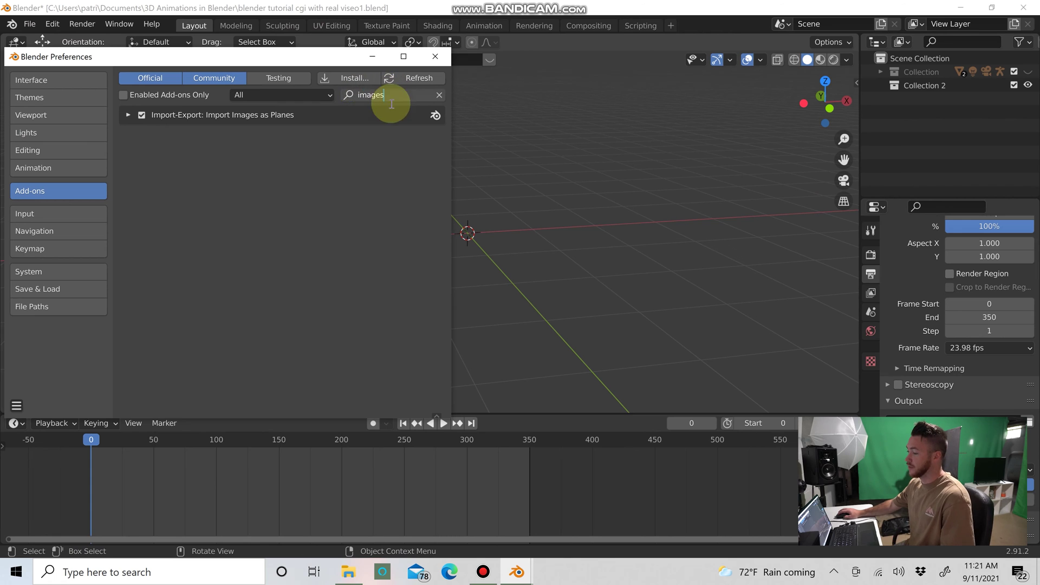
key(ctrl+a)
text(images)
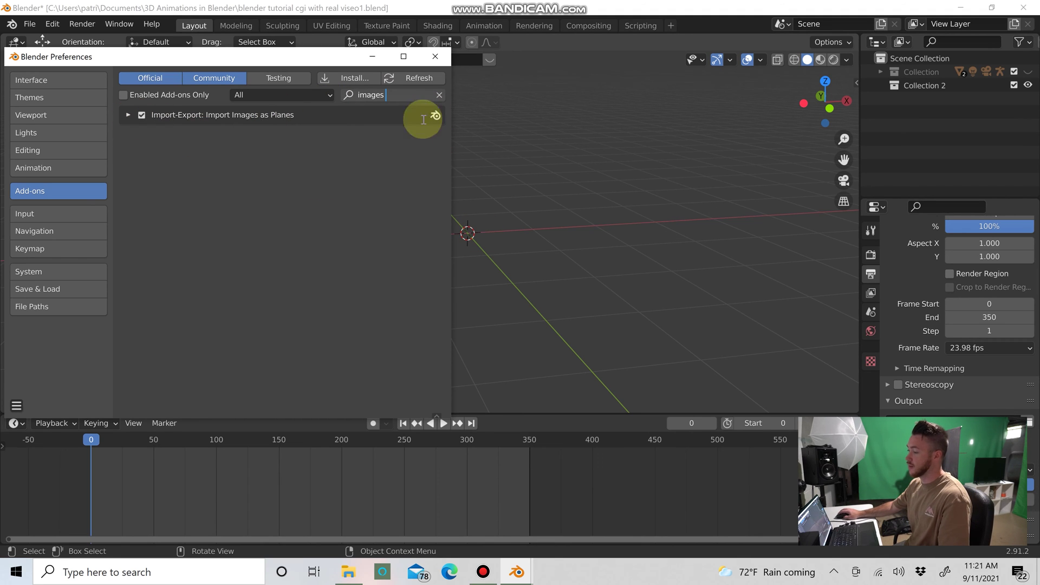
click(783, 268)
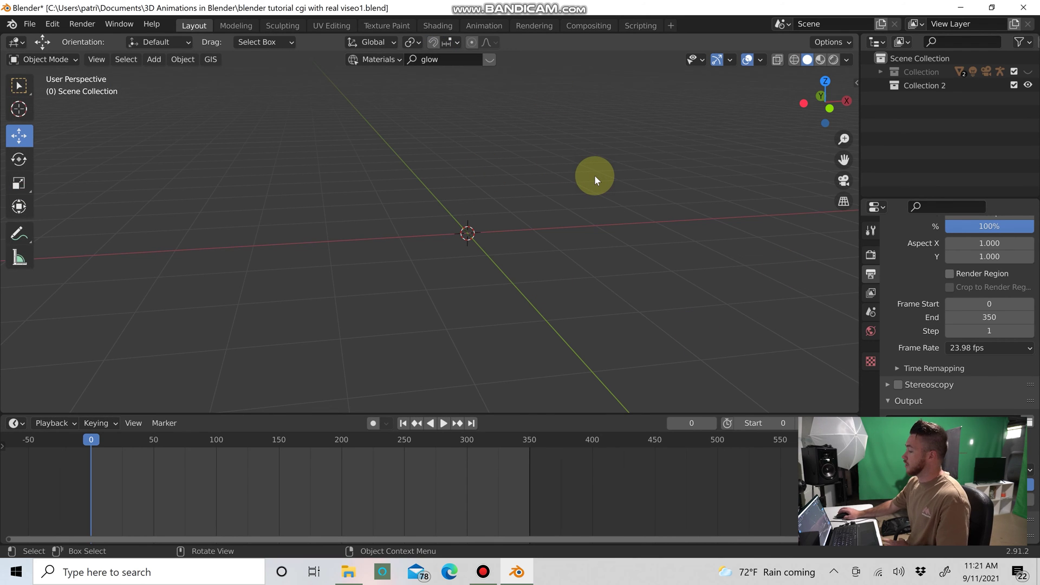
key(shift+a)
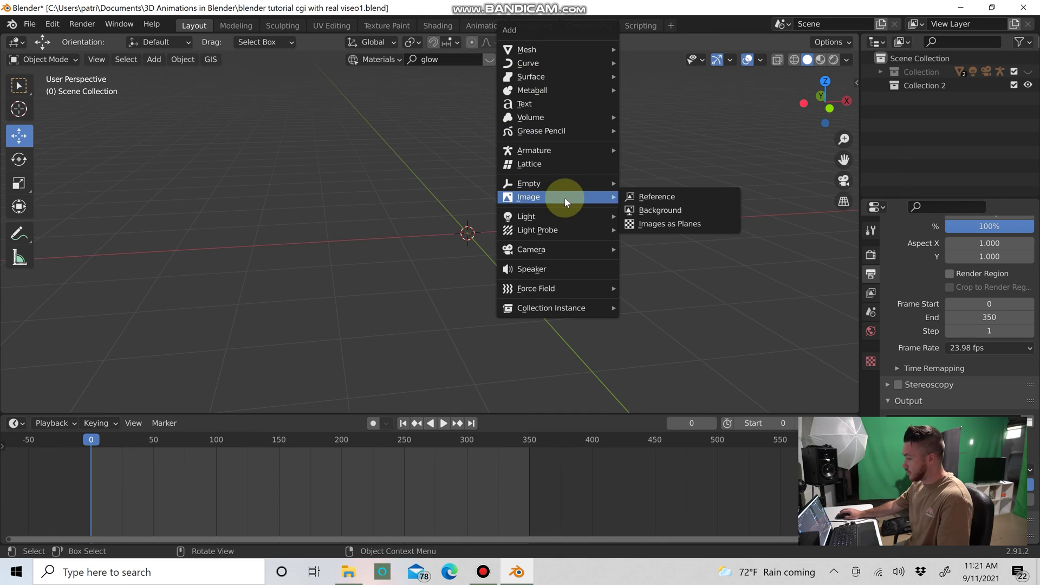
Import tutorial render.mov from the Desktop as an image plane.
click(663, 223)
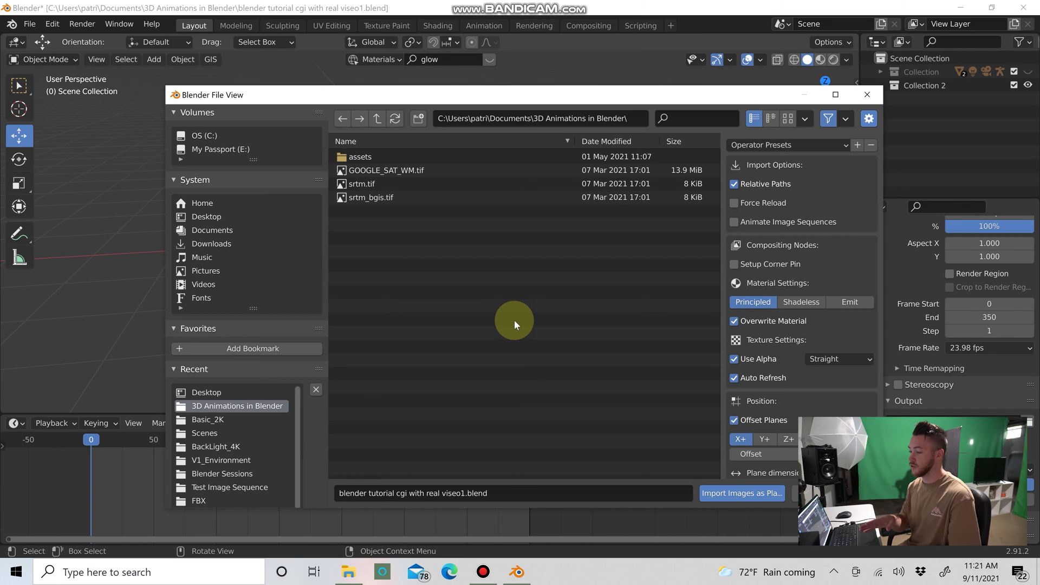
click(206, 217)
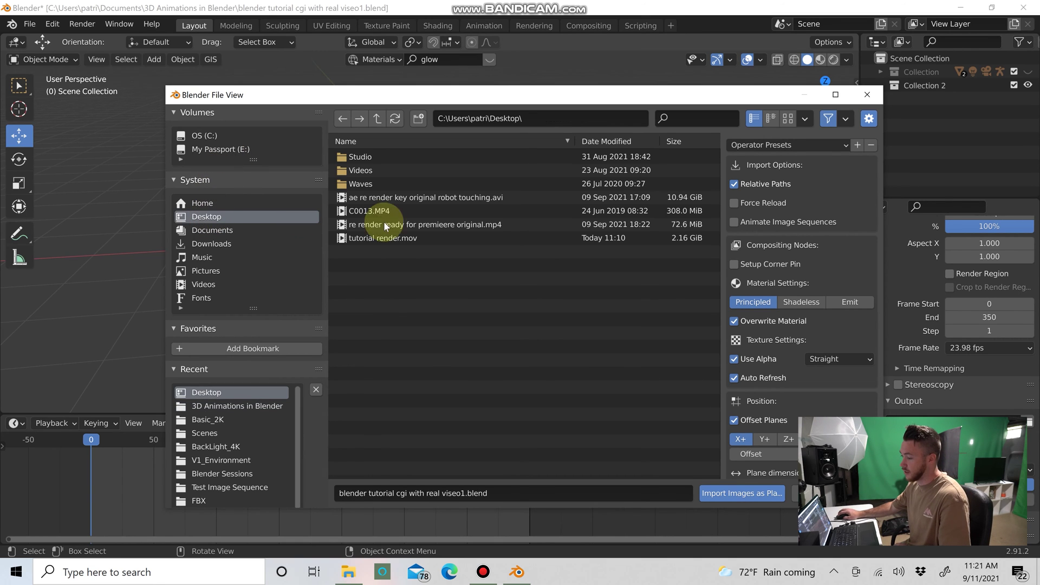
click(373, 238)
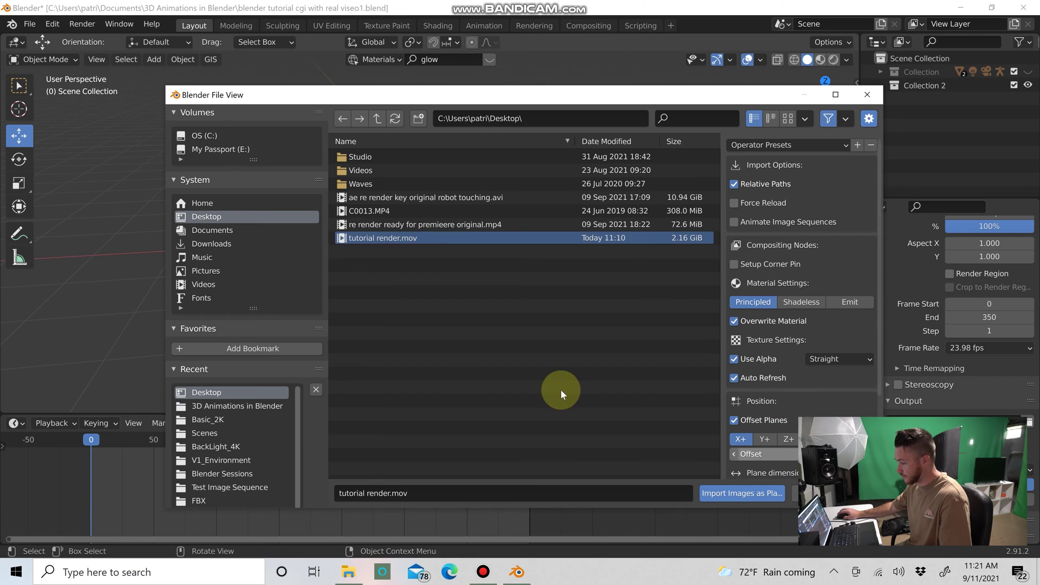
click(766, 496)
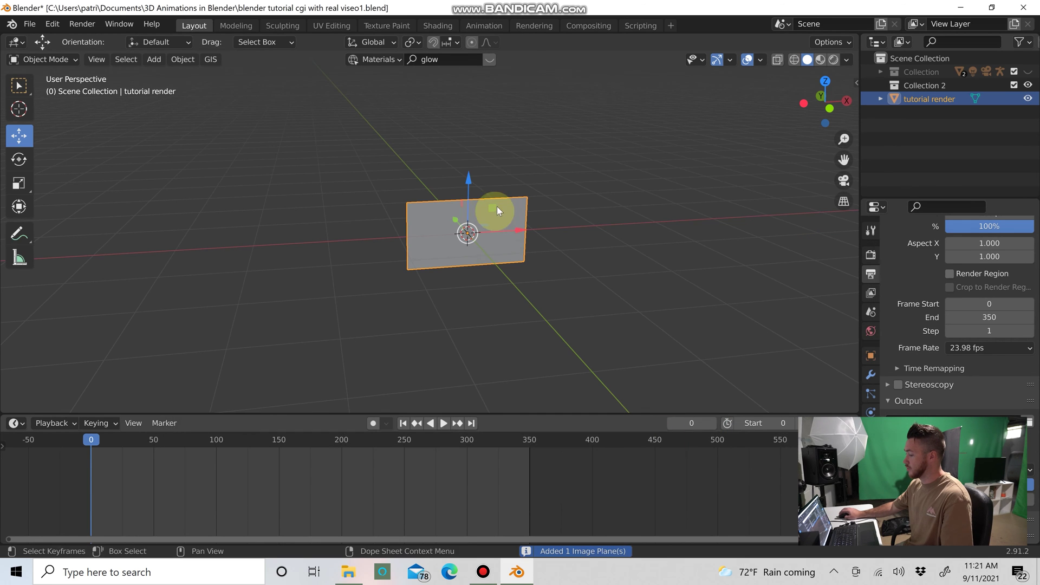
Orbit and zoom around the new image plane, previewing it in rendered shading.
middle_drag(632, 268, 579, 255)
scroll(449, 247, down, 5)
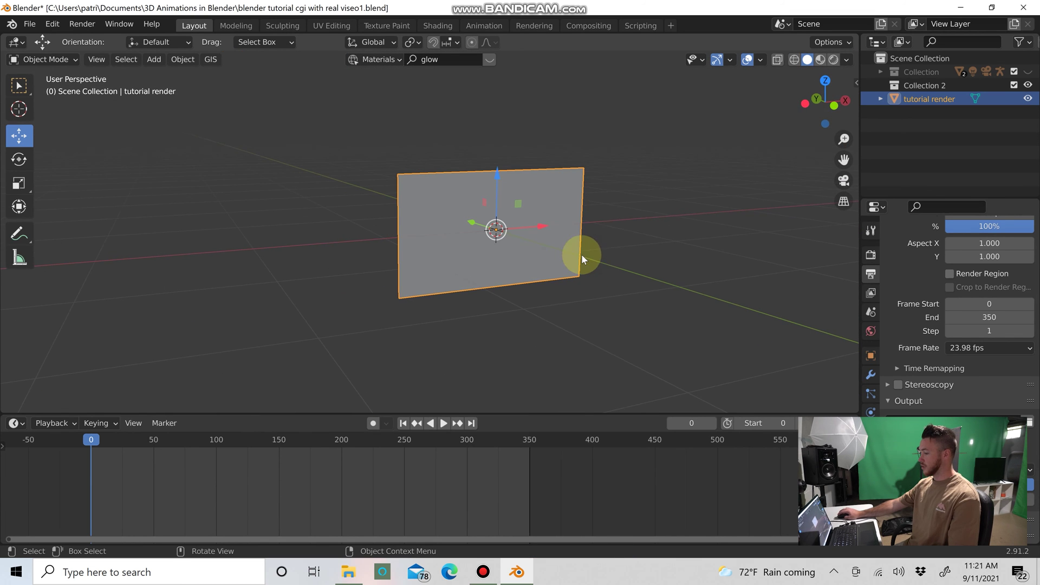
click(834, 60)
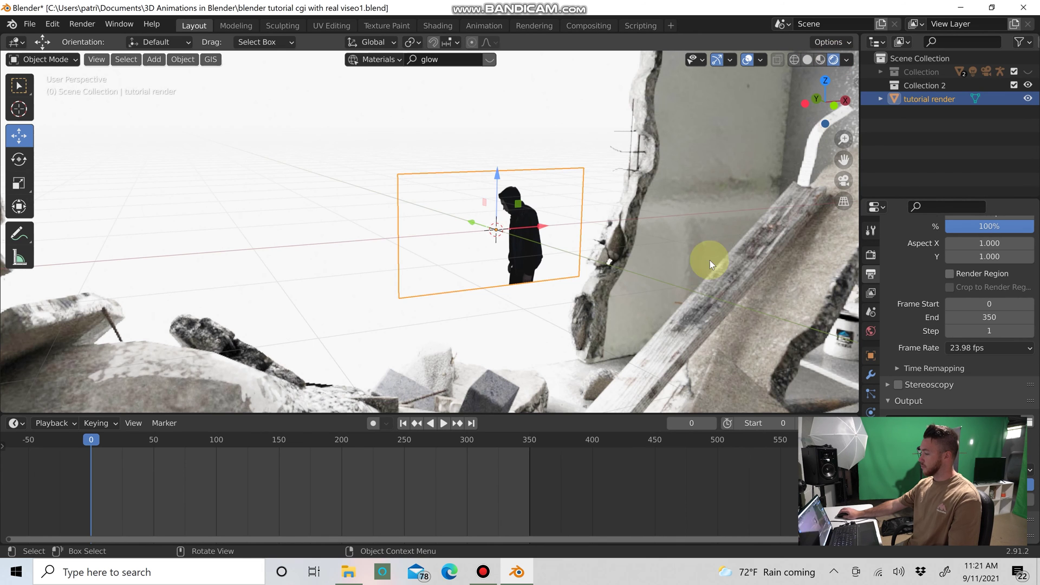
scroll(706, 226, up, 1)
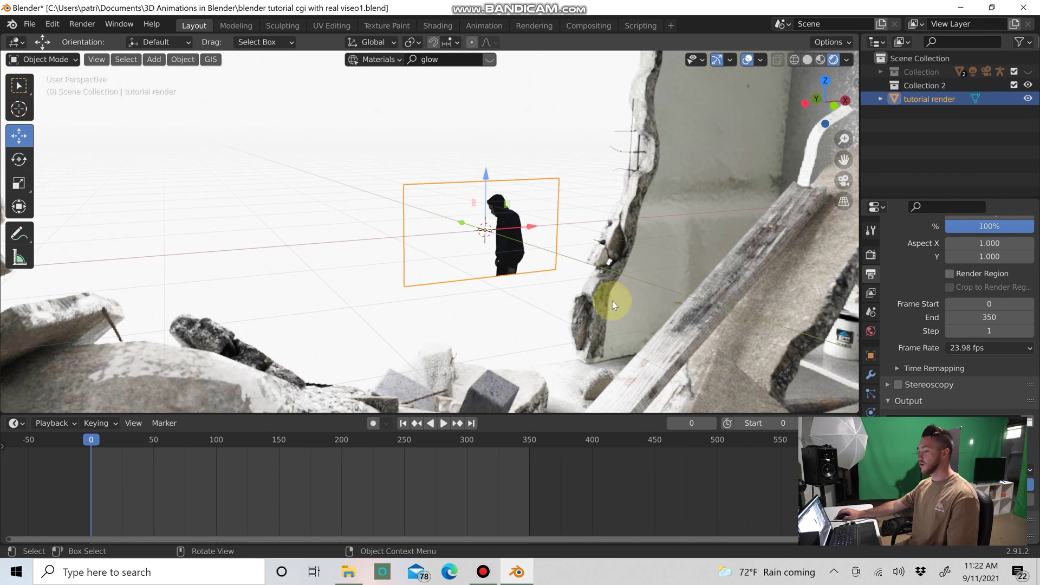
scroll(561, 261, down, 2)
scroll(561, 261, up, 2)
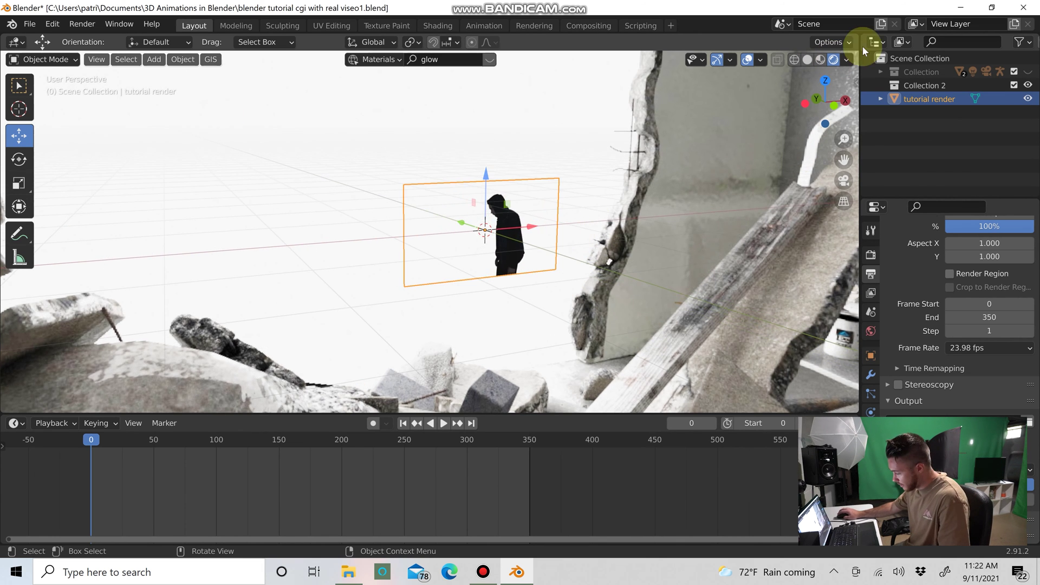
Switch to material preview, face the plane and play the animation at a slight angle.
click(821, 60)
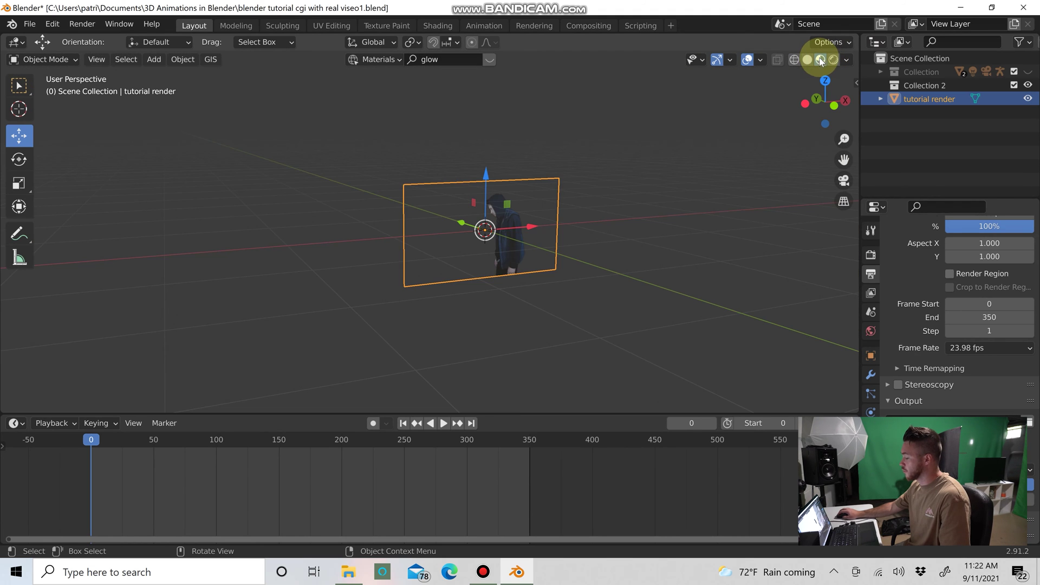
middle_drag(597, 242, 515, 362)
scroll(483, 362, up, 2)
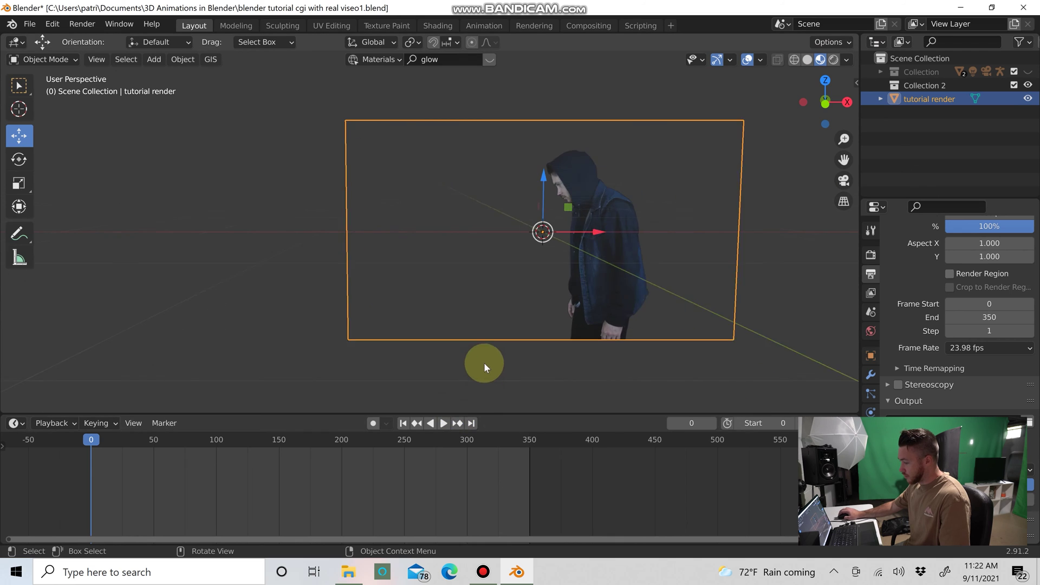
click(444, 424)
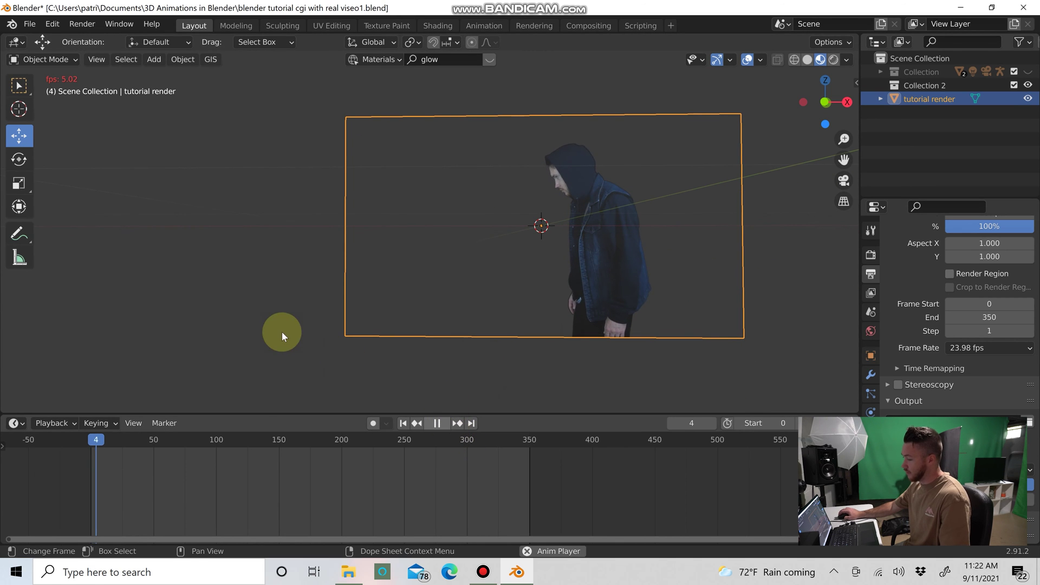
middle_drag(529, 381, 607, 315)
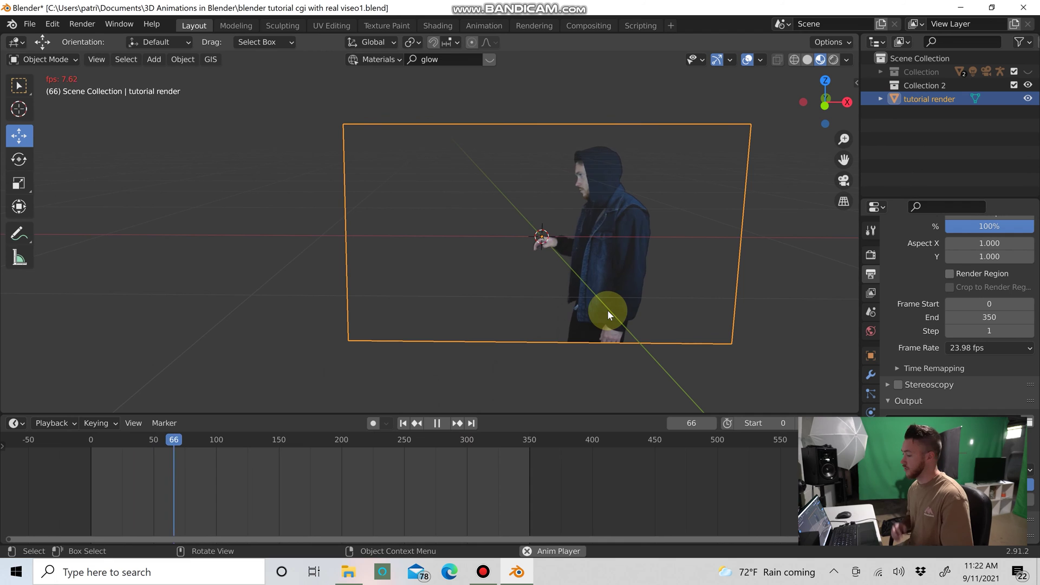
Pause playback at frame 78, select the video plane and rewind to frame 0.
click(438, 424)
click(571, 286)
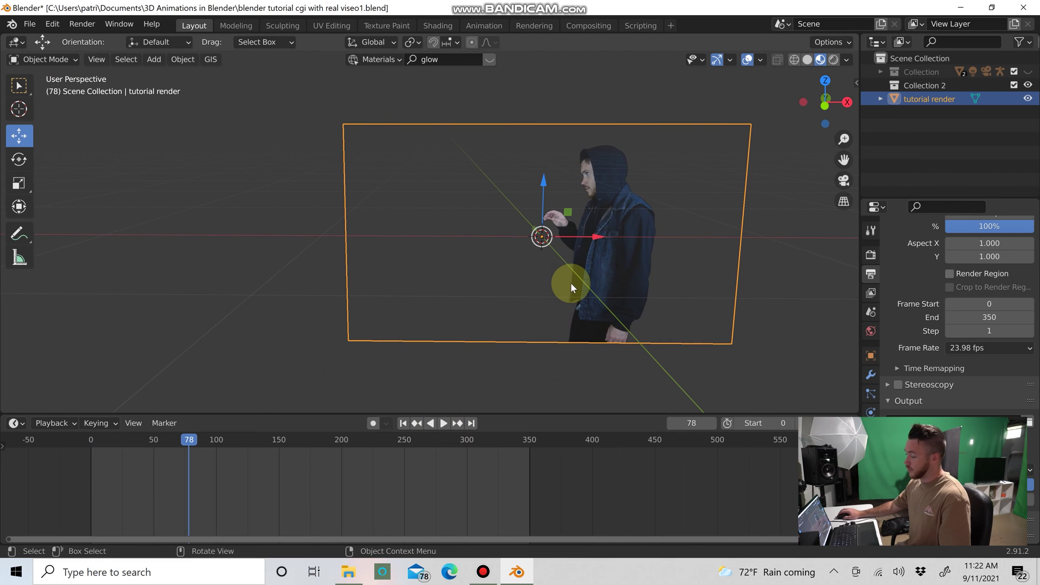
click(402, 423)
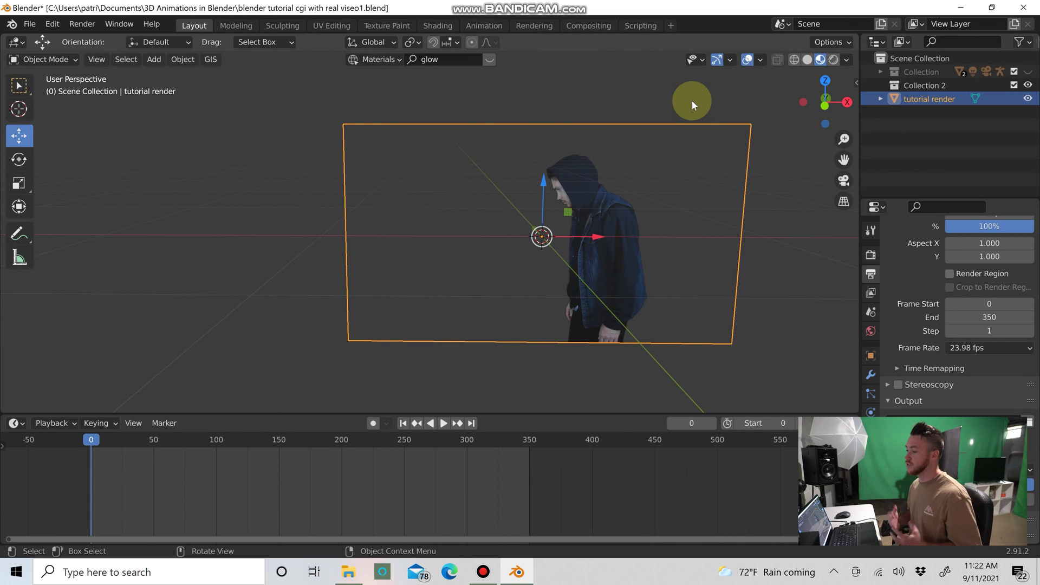
Deselect the plane and unhide the collection with the glass robot and tiled backdrop, then look around it.
click(269, 153)
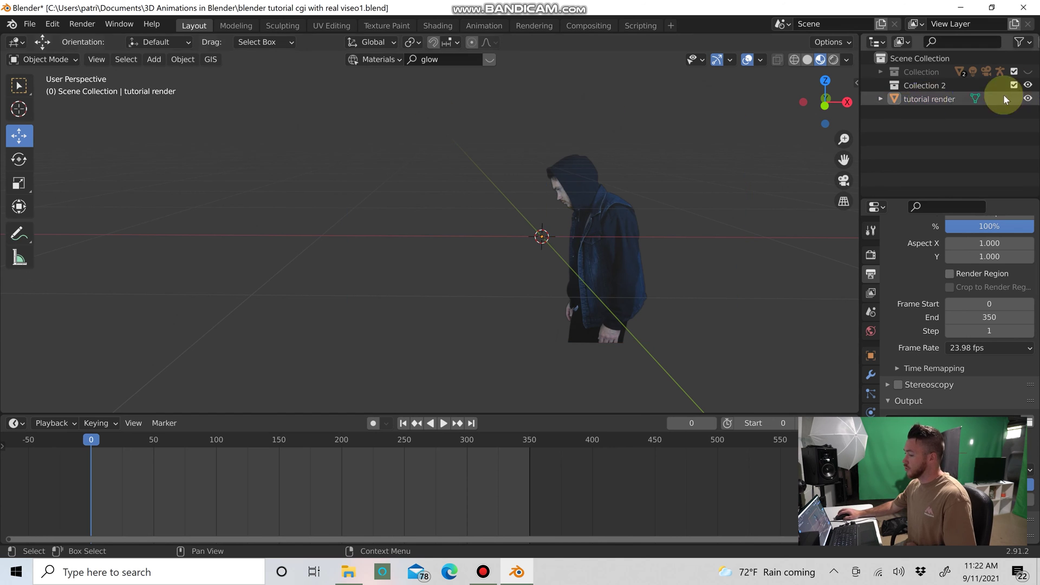
click(1028, 71)
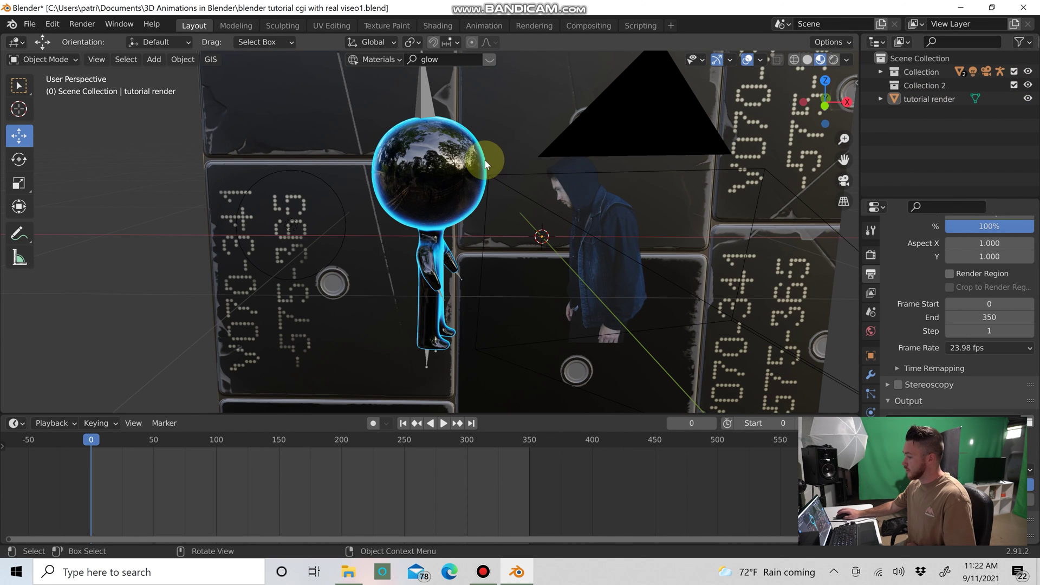
scroll(446, 234, up, 8)
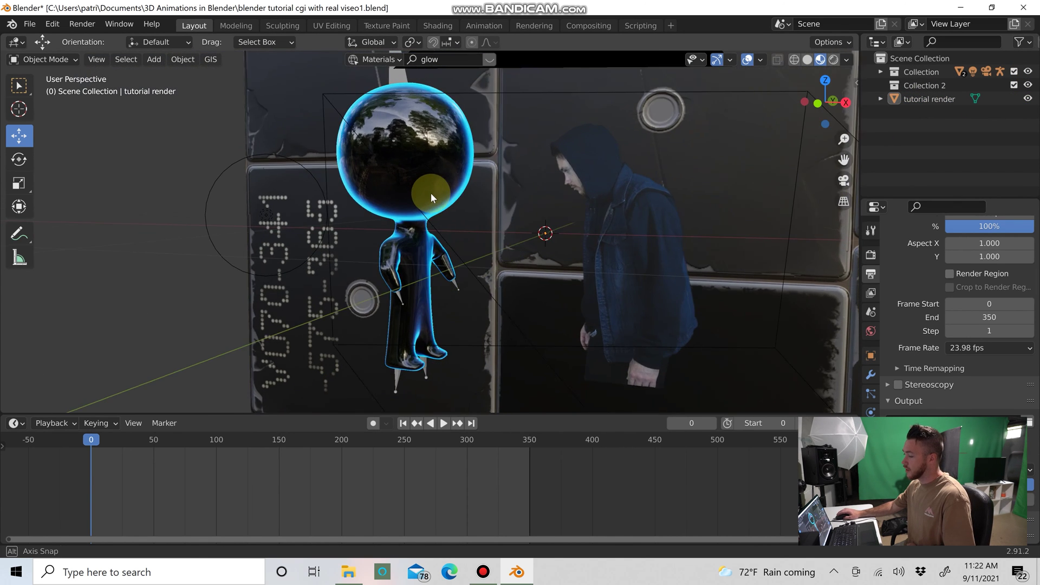
scroll(434, 197, down, 5)
middle_drag(434, 194, 470, 197)
scroll(413, 195, up, 3)
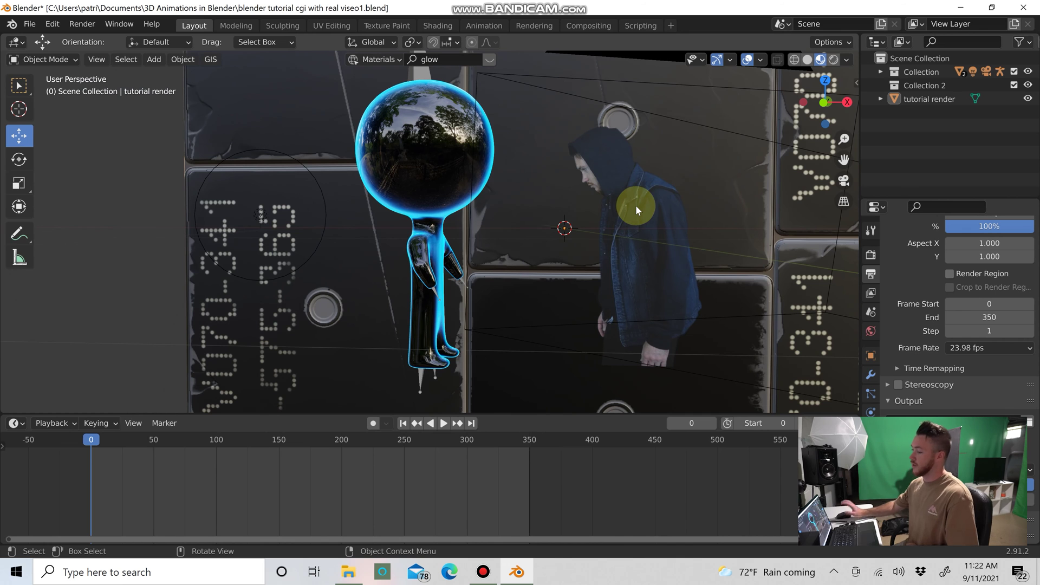
scroll(483, 246, down, 4)
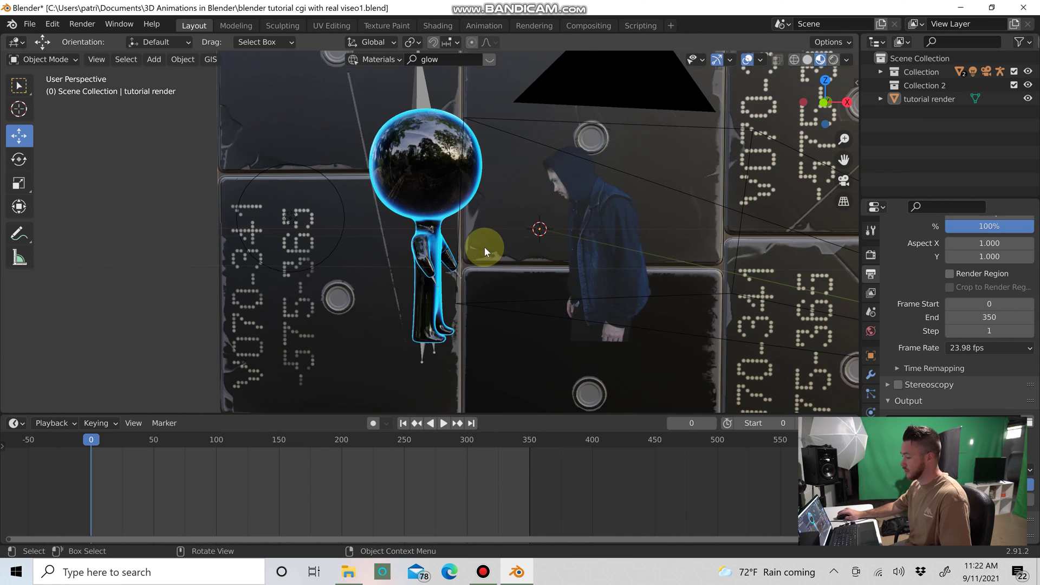
scroll(486, 243, down, 2)
Turn the set to face the front and view it through the scene camera.
middle_drag(489, 242, 271, 275)
middle_drag(376, 212, 505, 220)
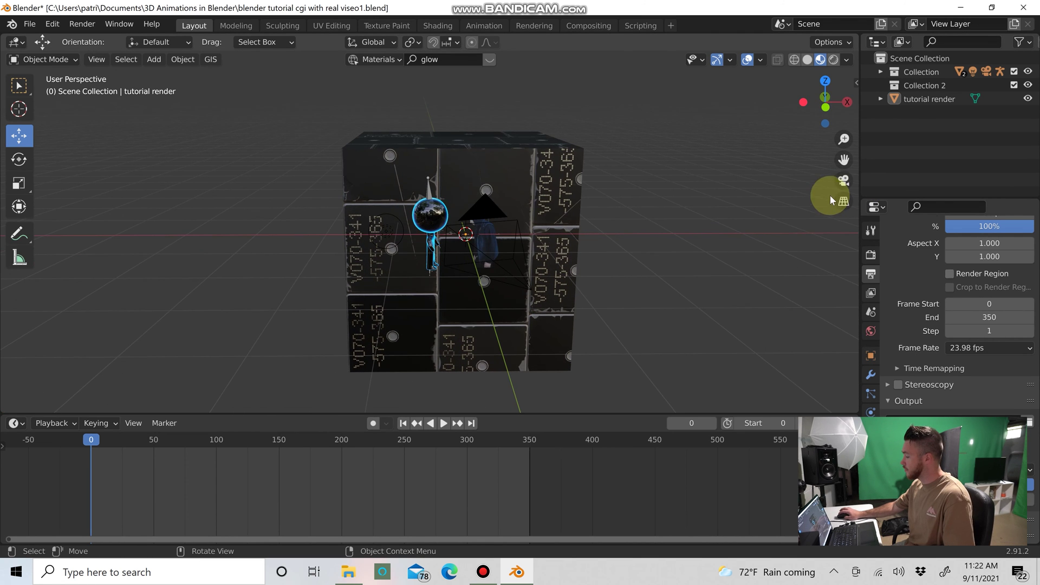
click(844, 183)
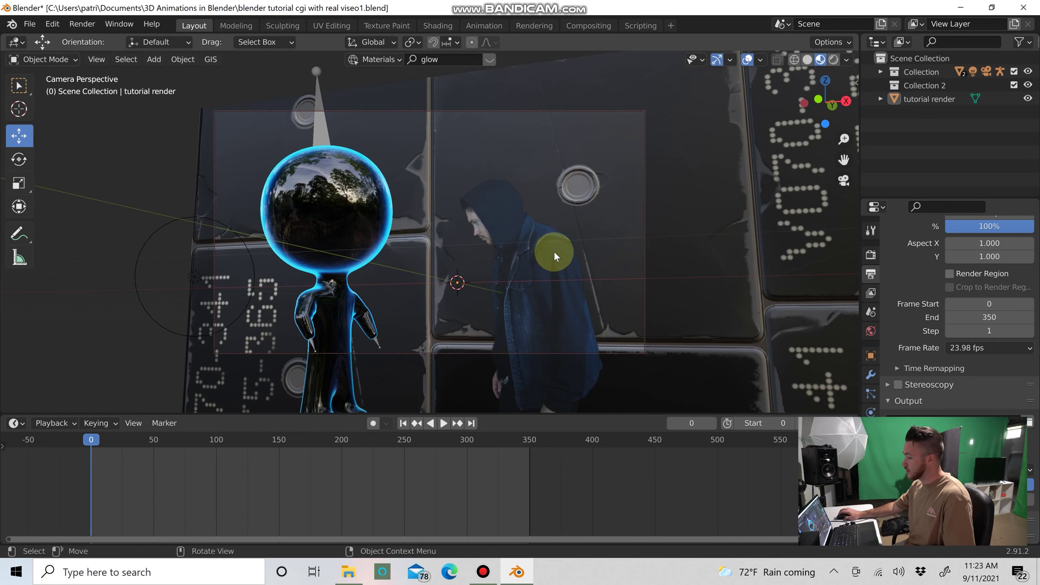
middle_drag(554, 251, 620, 258)
scroll(564, 251, up, 2)
click(807, 59)
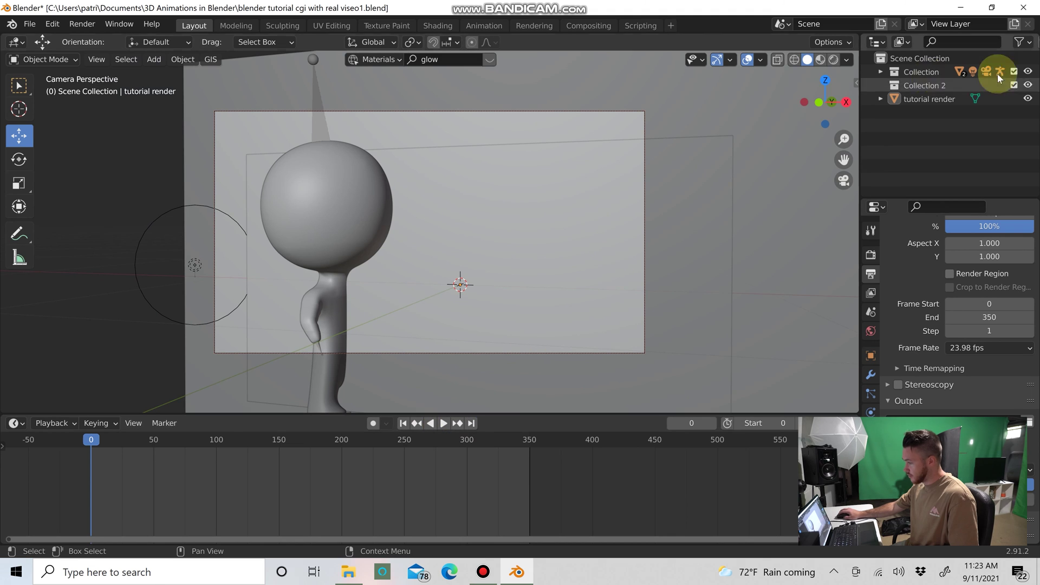
Hide the video plane and play the robot animation, briefly toggling X-Ray, stopping at frame 119.
click(1028, 98)
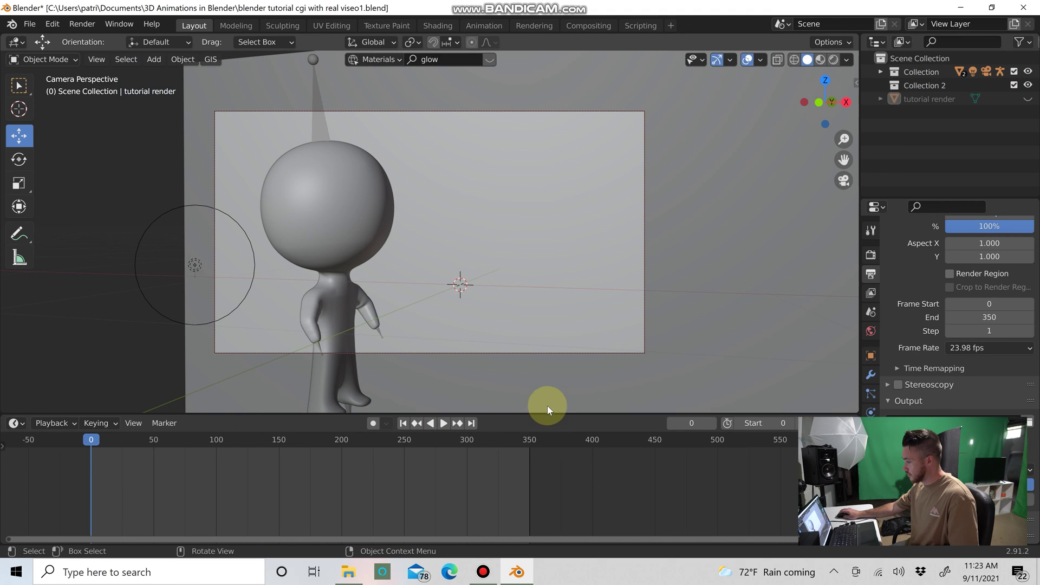
click(441, 423)
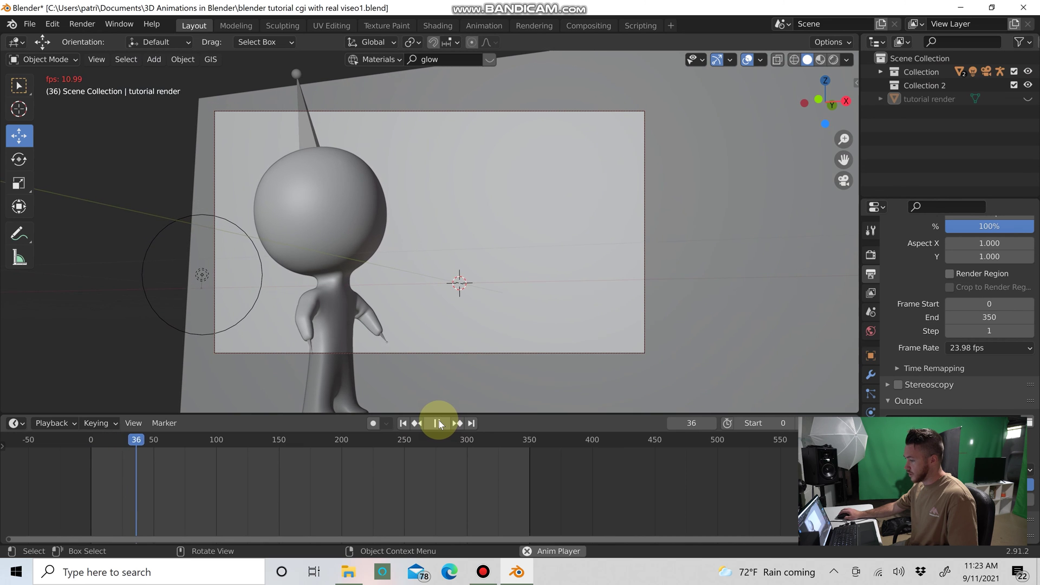
click(778, 59)
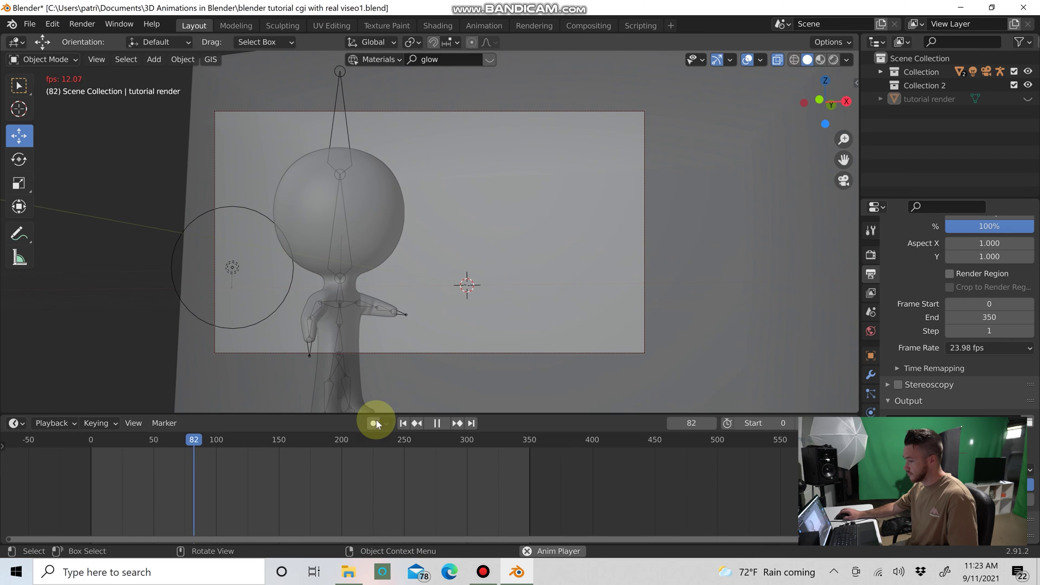
click(778, 60)
click(436, 423)
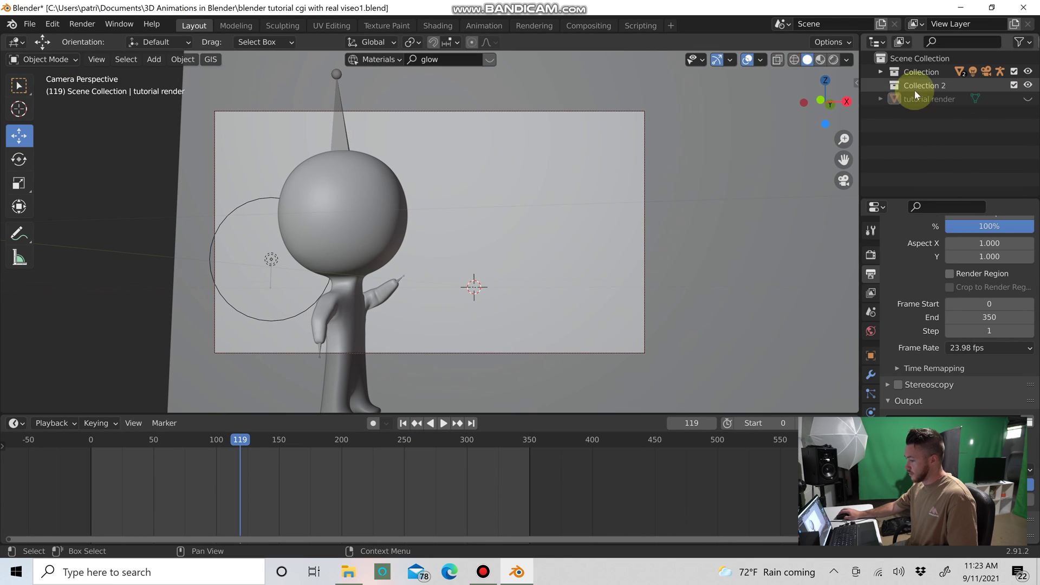
click(833, 60)
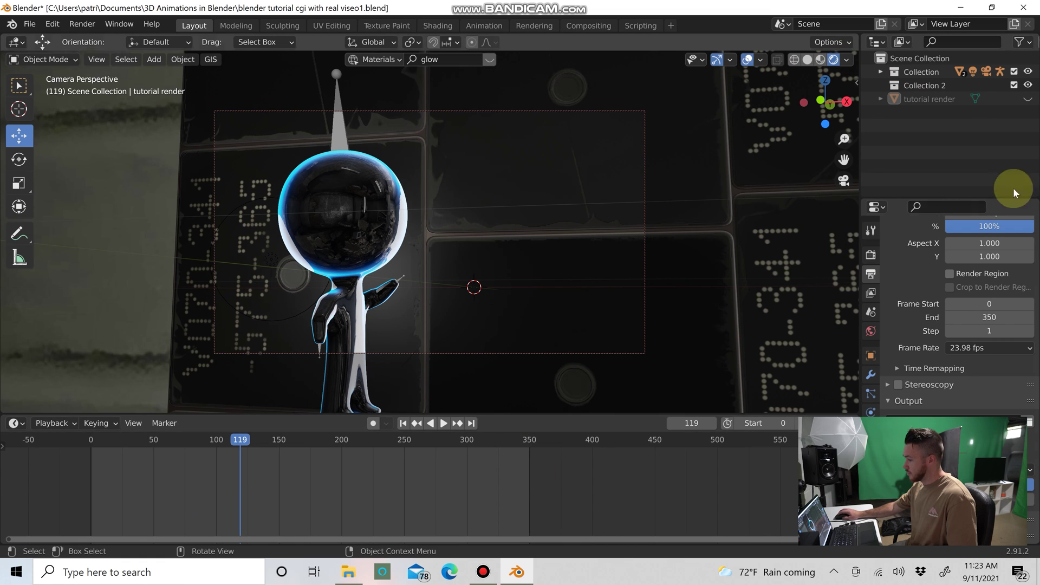
Unhide the hooded-man plane and play the scene, scrubbing to frame 202 and stopping at frame 244.
click(1028, 101)
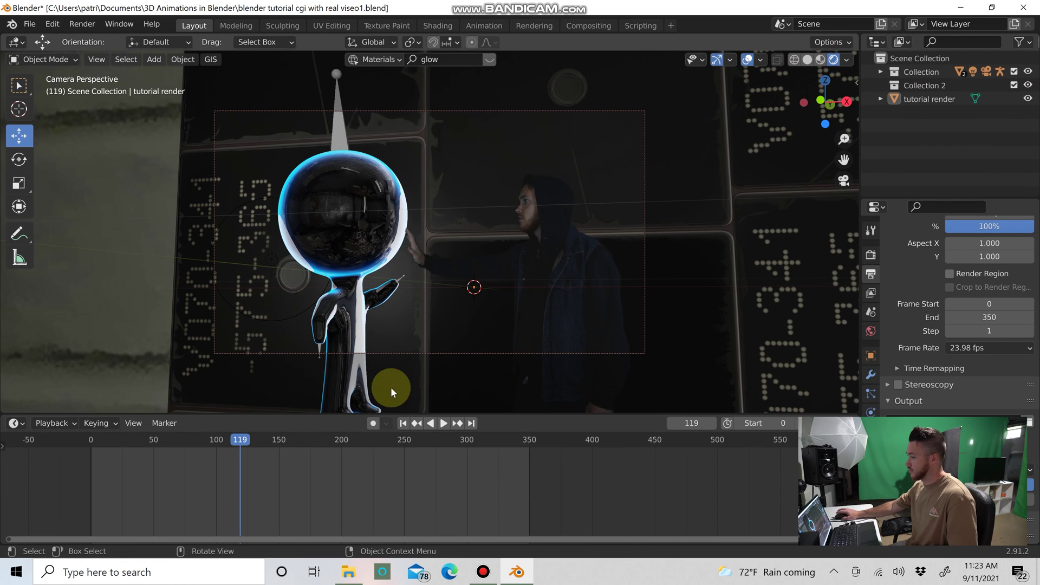
key(space)
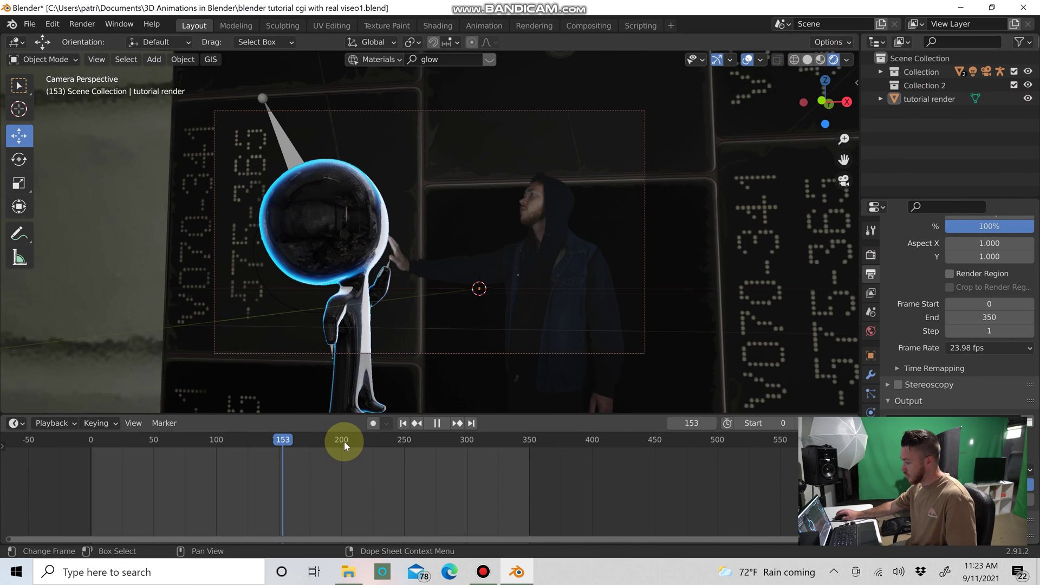
drag(415, 438, 328, 446)
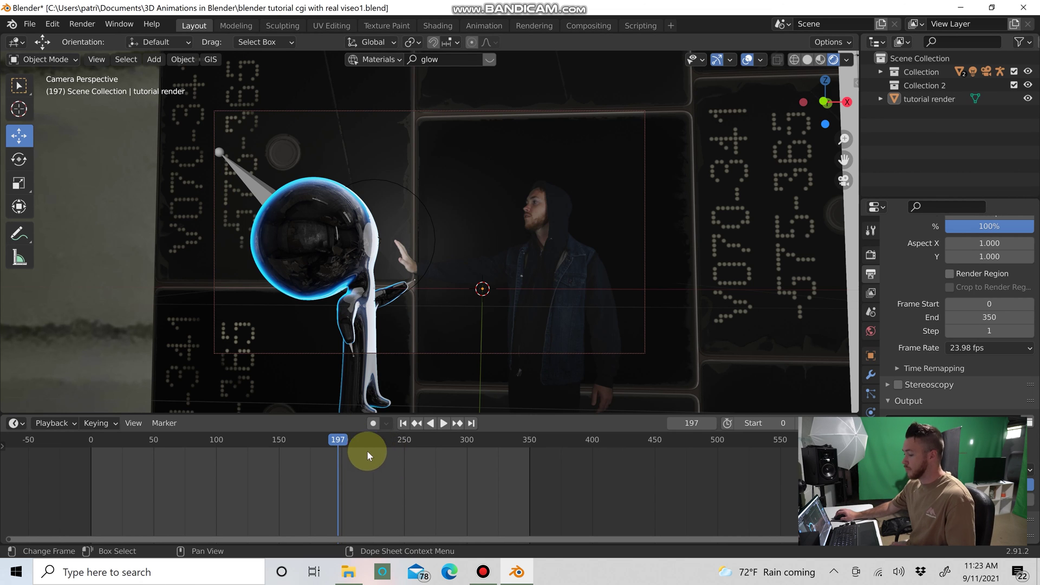
drag(341, 440, 348, 439)
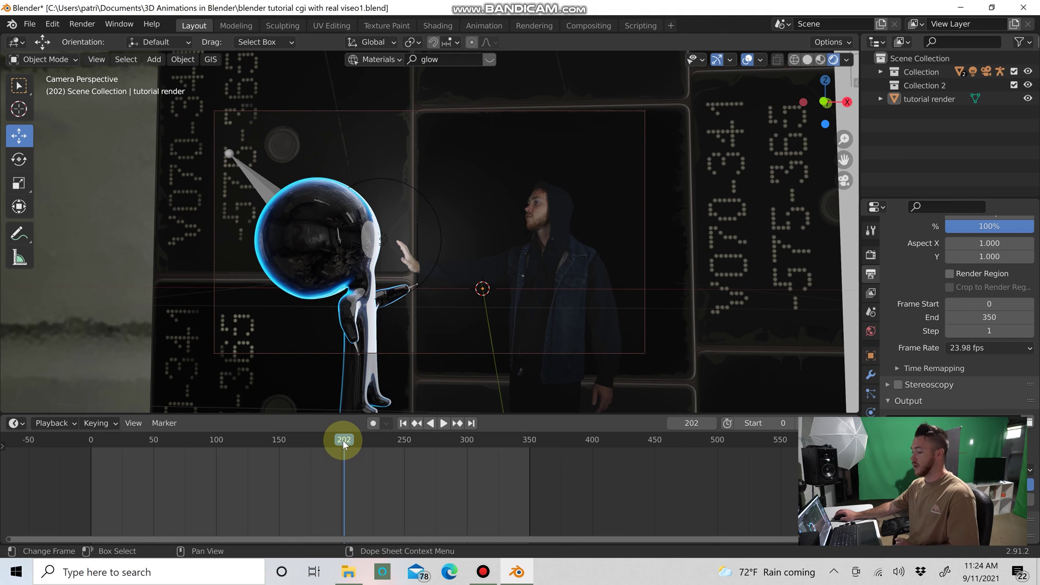
key(space)
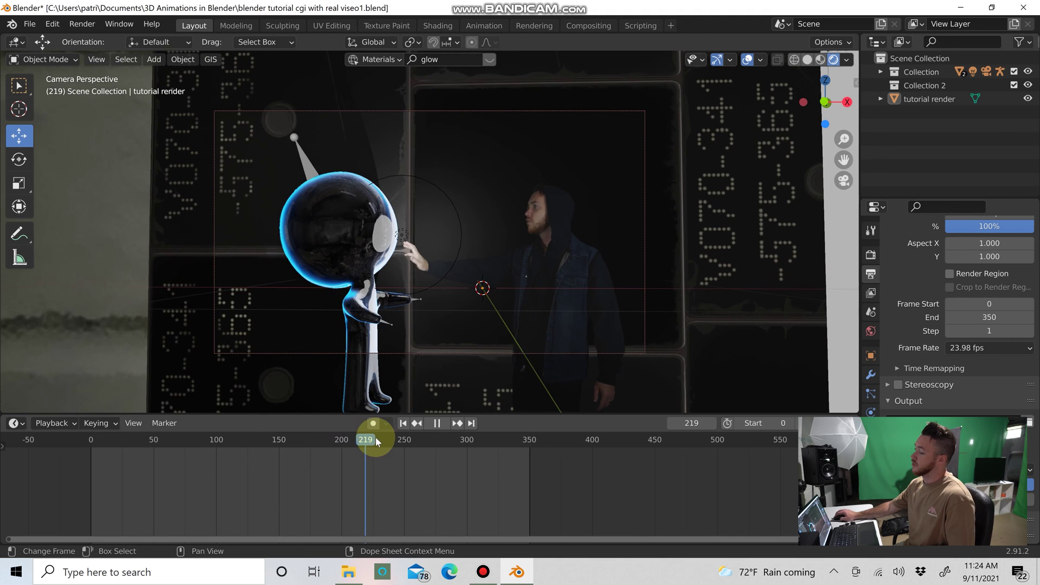
key(space)
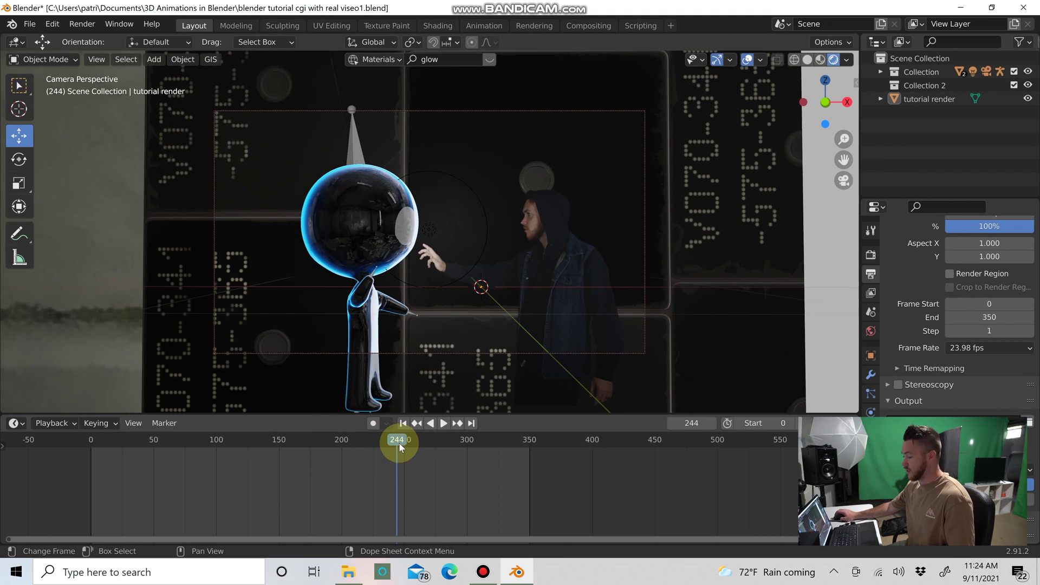